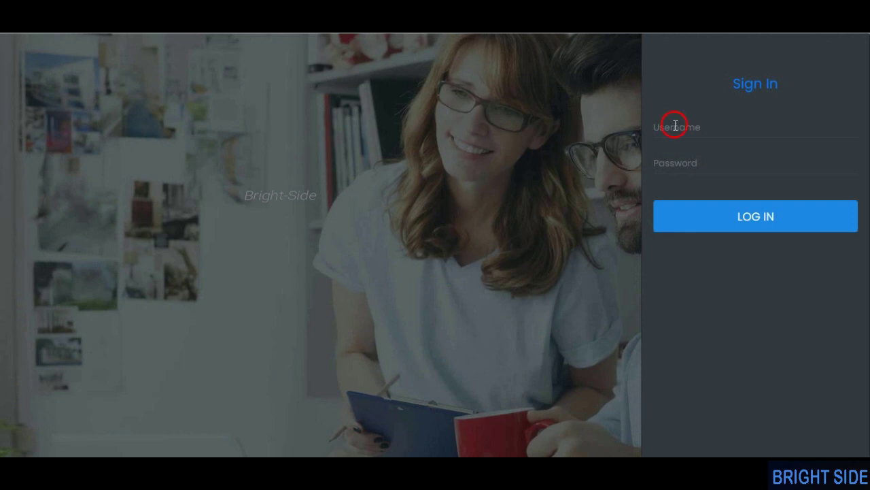
- Sign in with the admin e-mail and password, and decline saving the login in the browser
click(675, 126)
click(684, 172)
text(123)
click(721, 216)
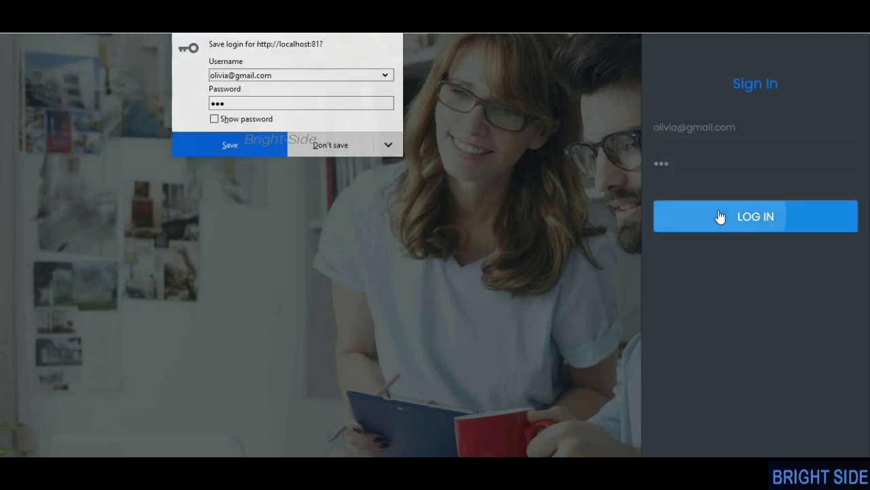
click(332, 145)
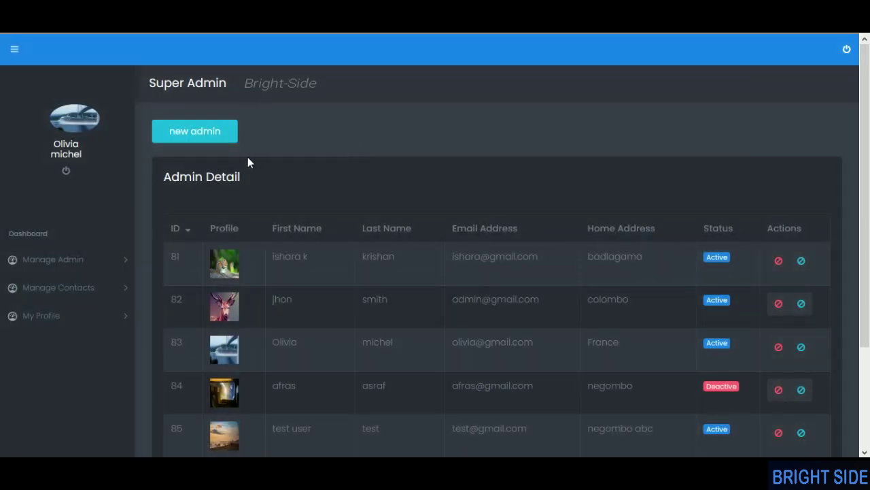
- Start blocking admin 81 but cancel the request
scroll(332, 178, down, 3)
scroll(331, 222, up, 3)
scroll(240, 191, down, 2)
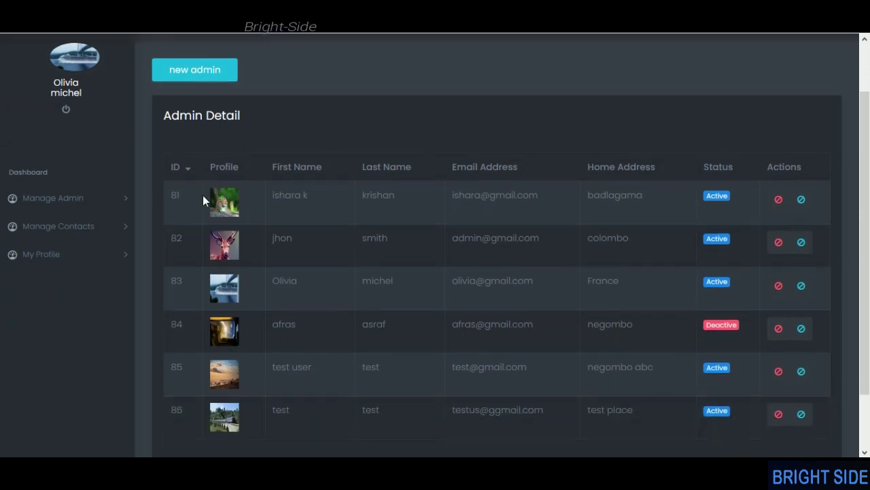
click(779, 200)
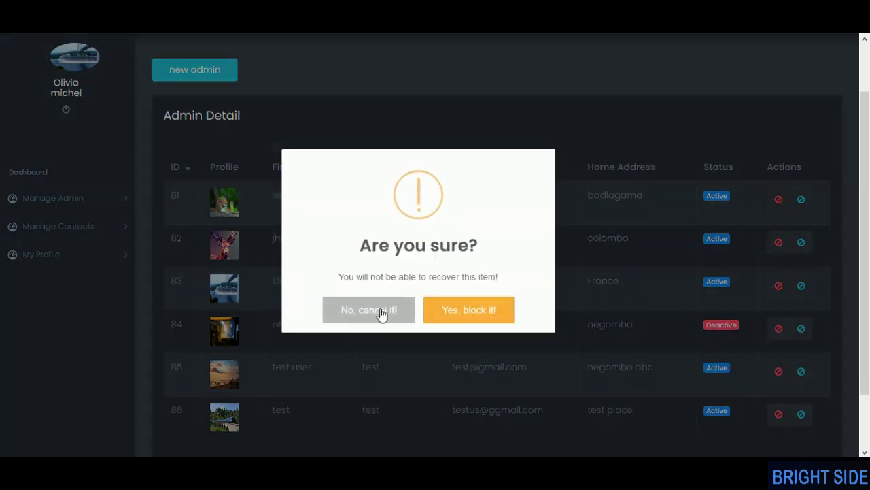
click(385, 311)
click(422, 311)
- Block admin 81, then unblock it so it returns to Active
click(779, 203)
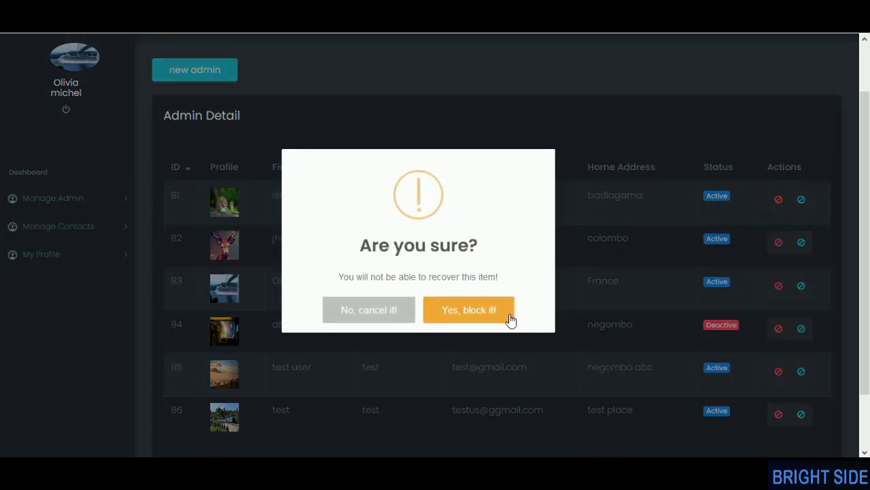
click(509, 315)
click(418, 309)
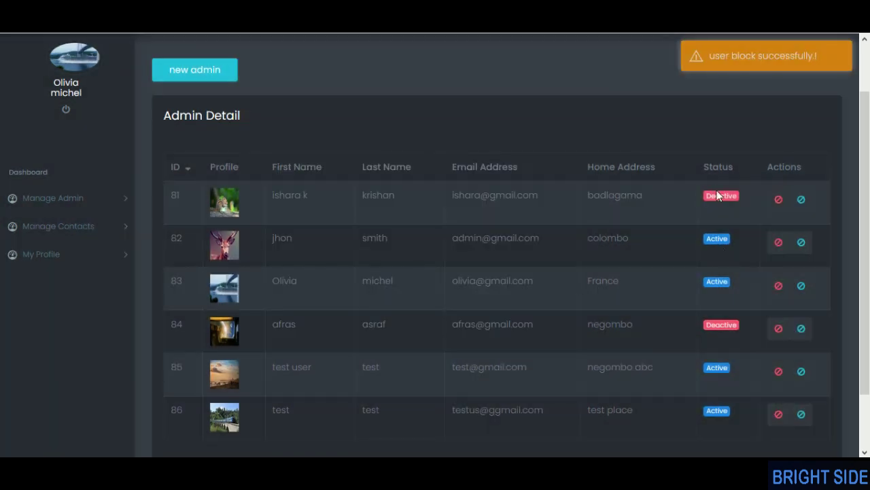
click(810, 200)
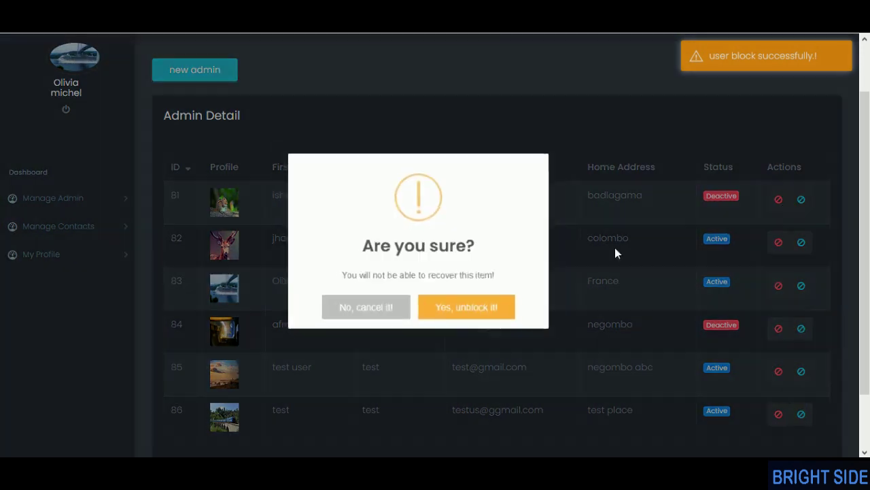
click(487, 312)
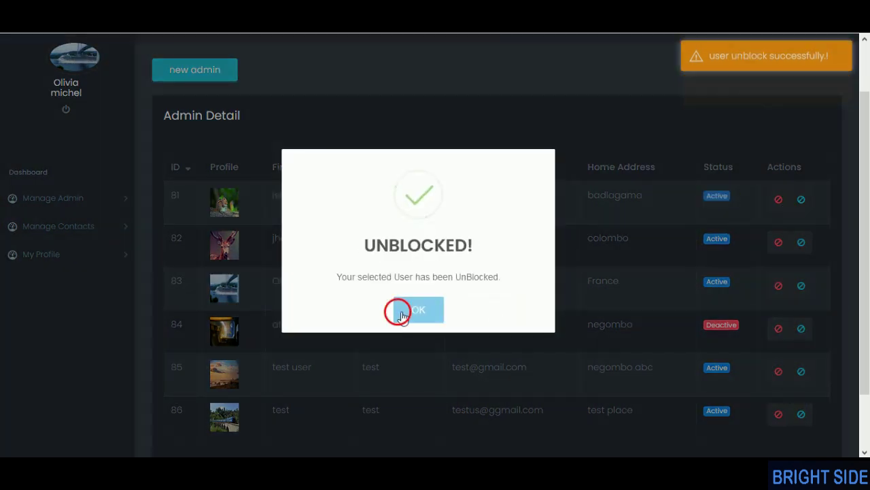
click(401, 315)
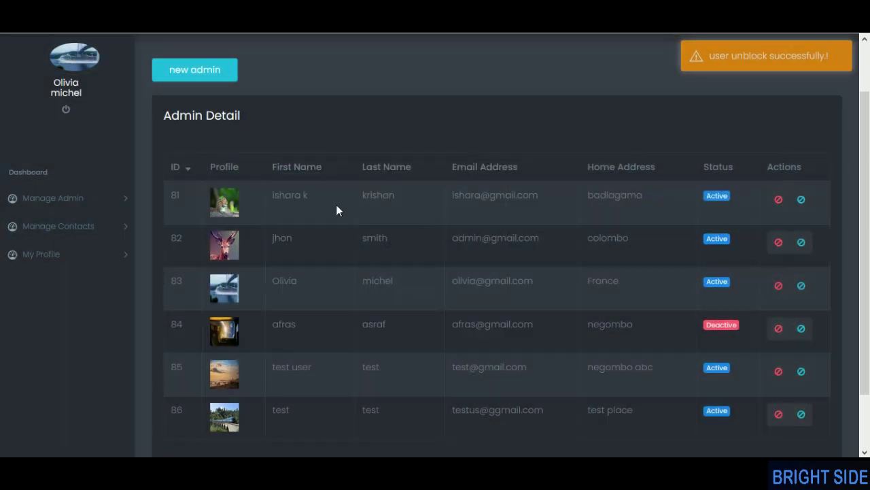
- Go to the Manage Contacts page
scroll(336, 205, down, 1)
scroll(357, 206, up, 1)
click(93, 225)
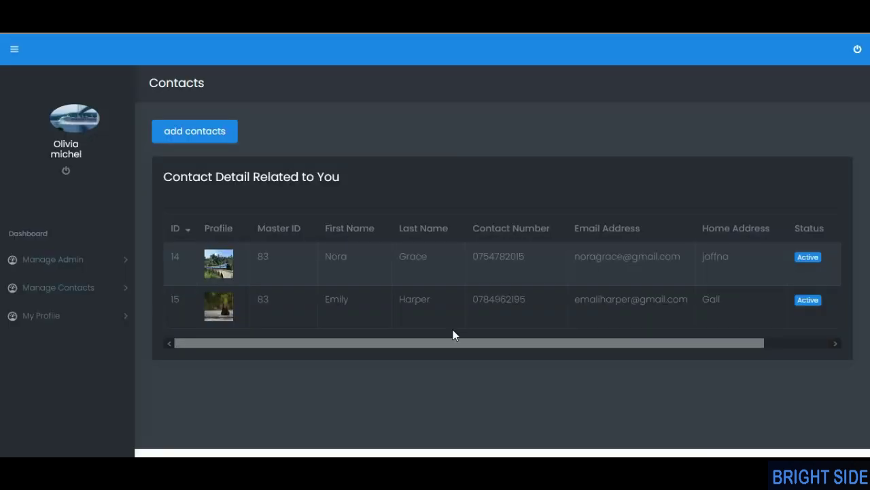
- Leave the contacts table for the admin's own My Profile page and its edit form
drag(478, 350, 695, 319)
click(695, 319)
drag(647, 346, 564, 343)
click(37, 315)
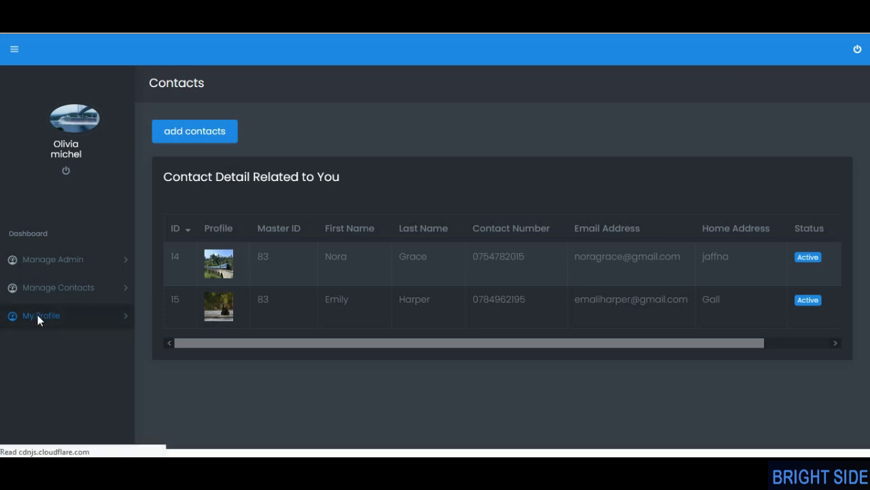
scroll(272, 217, down, 1)
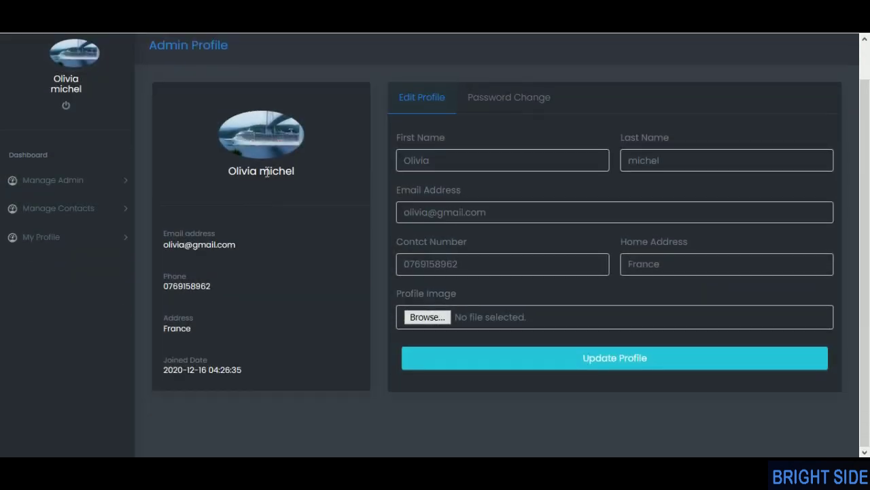
- Look over the profile fields: first name, last name, e-mail, contact number and joined date
click(464, 168)
click(651, 160)
click(429, 213)
click(529, 269)
scroll(502, 330, up, 1)
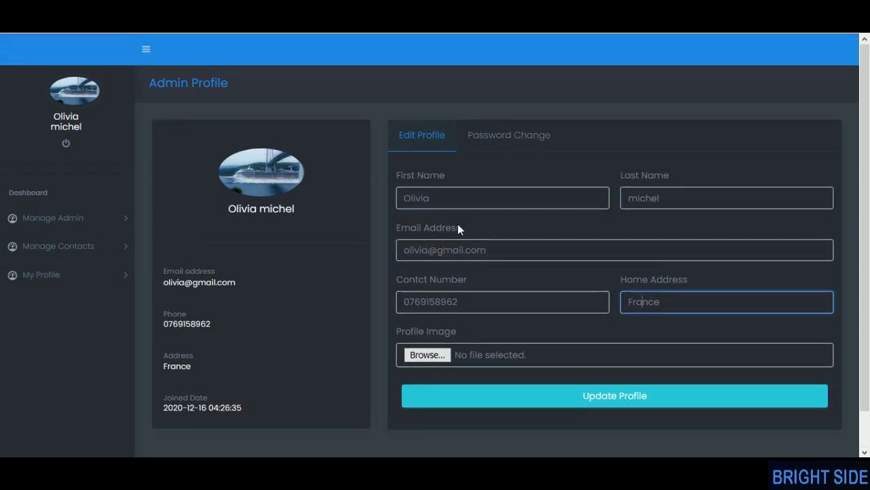
scroll(181, 312, down, 1)
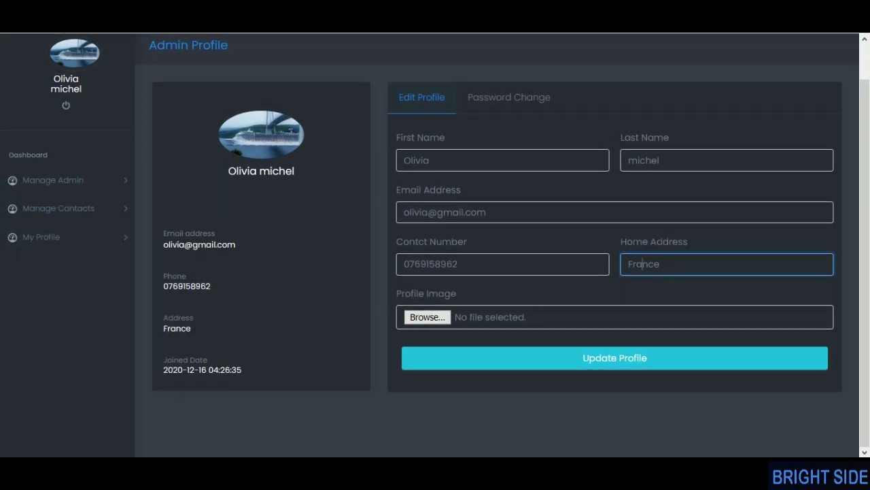
drag(179, 373, 266, 367)
click(266, 367)
- Save a new matching password and confirmation, then return to Manage Admin
click(512, 109)
click(487, 162)
text(12)
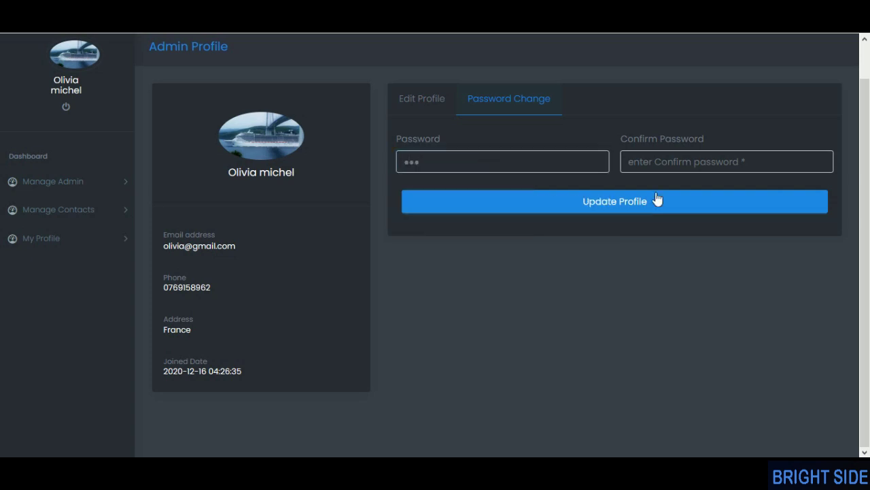
click(669, 163)
text(12)
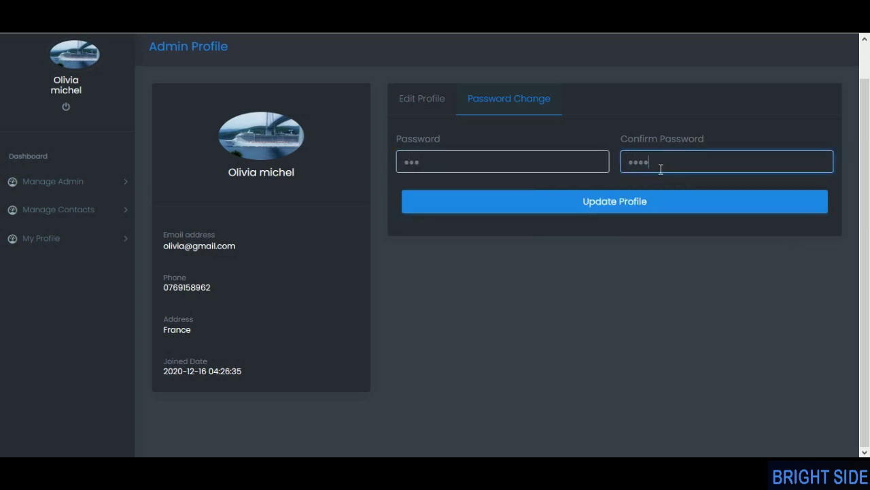
click(668, 289)
click(667, 168)
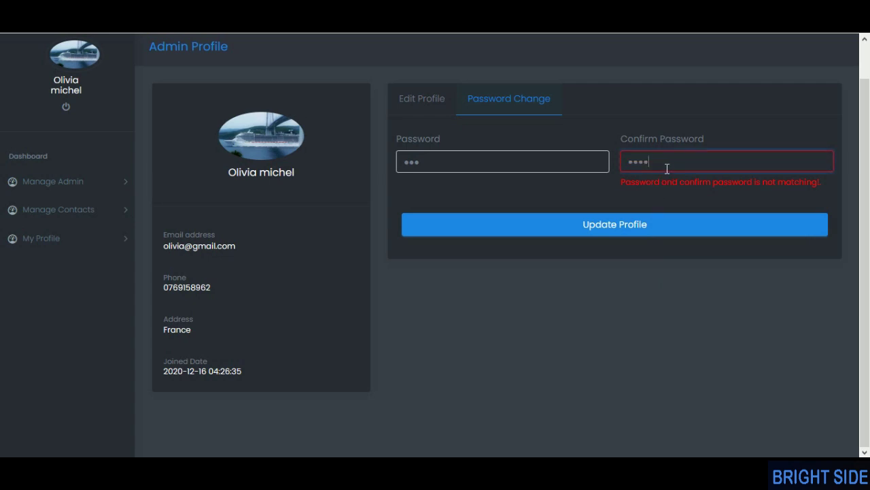
key(BackSpace)
click(640, 206)
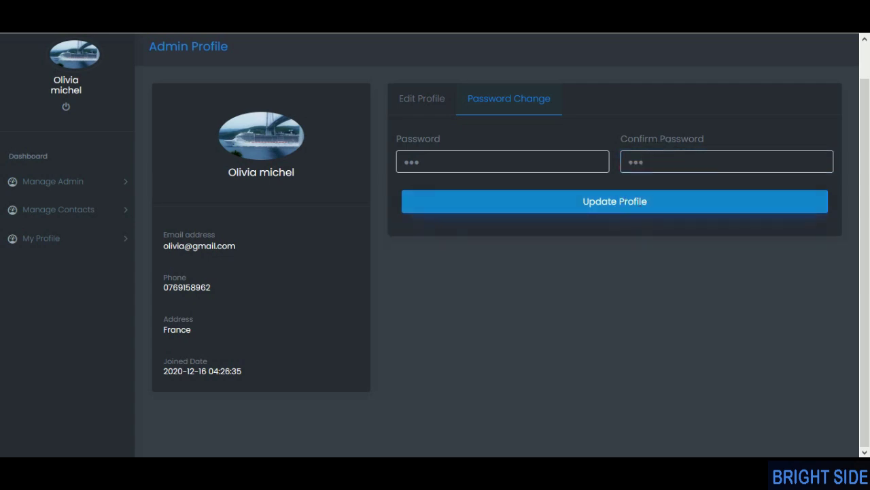
click(428, 310)
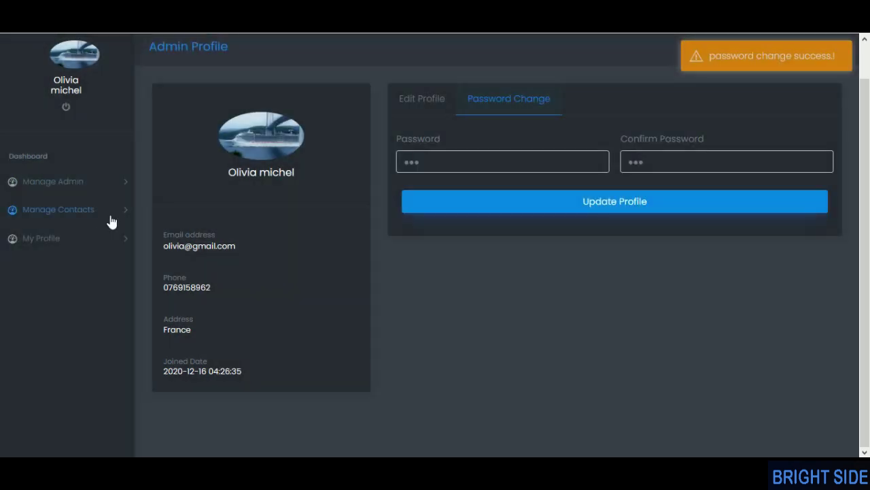
click(73, 185)
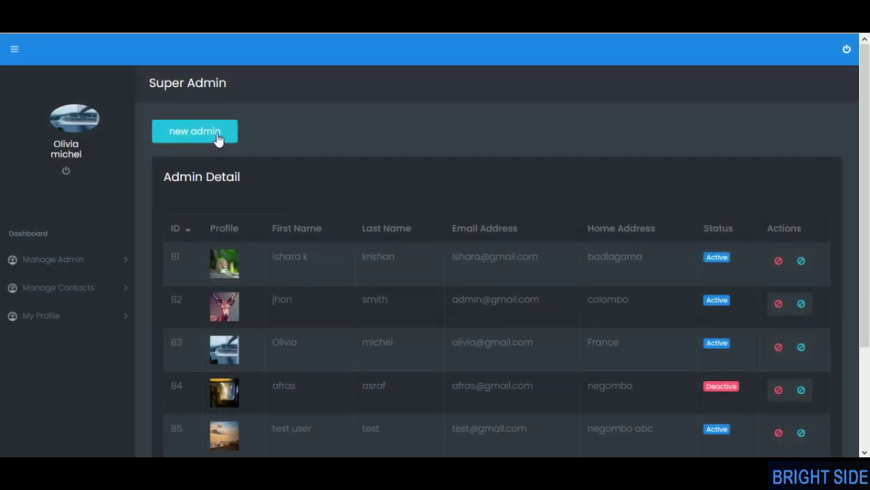
- Start a new admin with first name 'test' and last name 'test user'
click(216, 139)
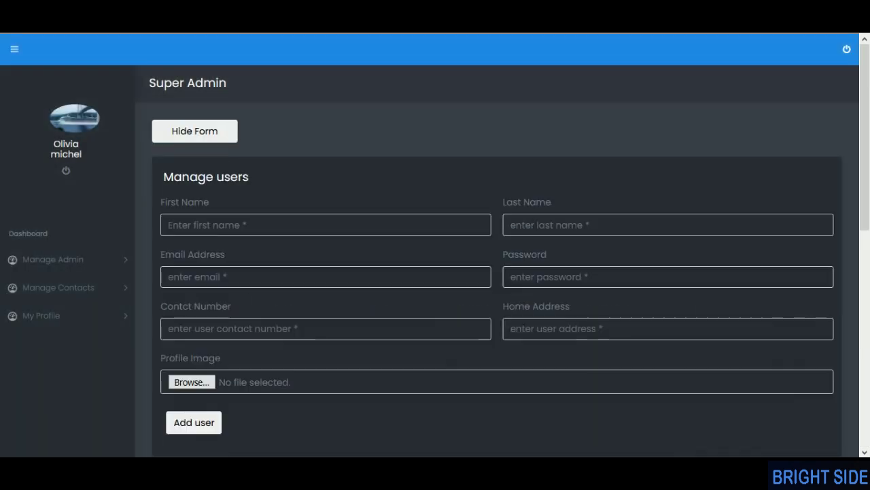
scroll(239, 181, down, 2)
click(238, 113)
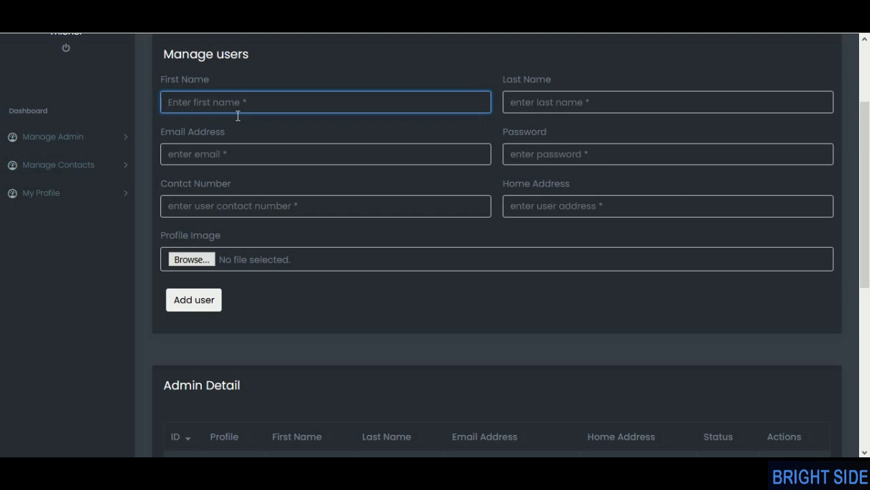
text(tets)
key(BackSpace)
key(BackSpace)
text(st)
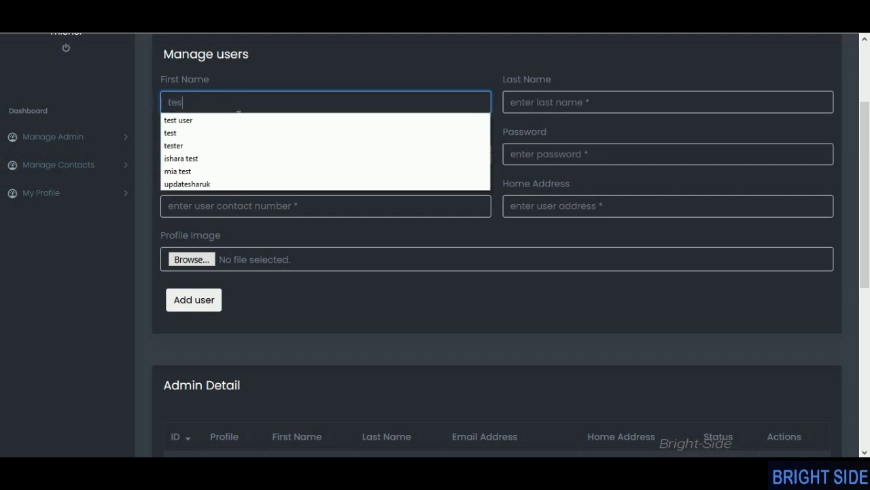
click(582, 107)
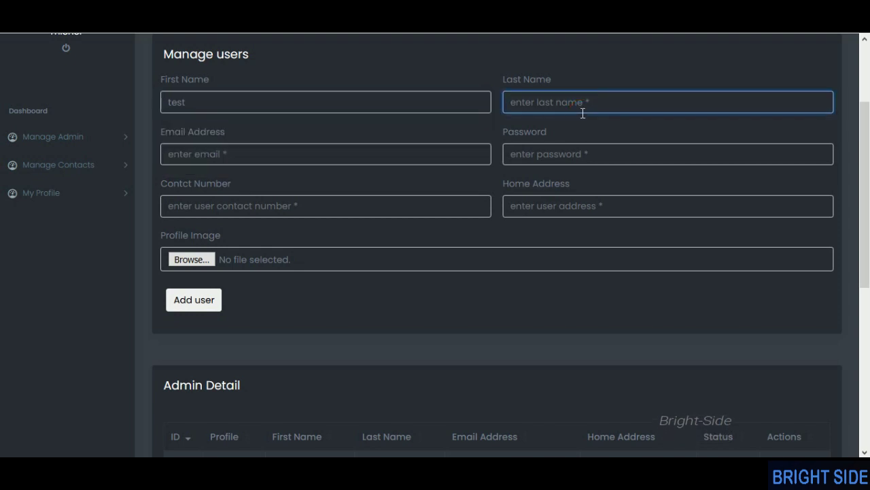
text(test user)
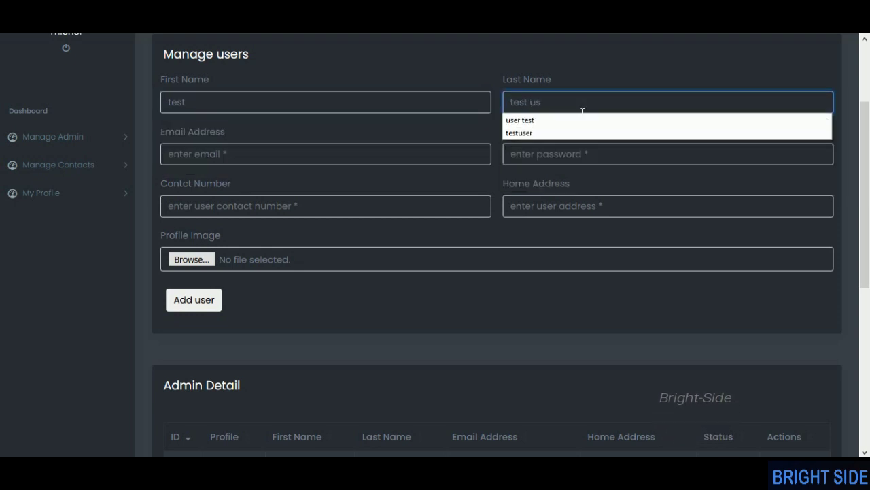
- Enter the new admin's e-mail, password and a 10-digit contact number
click(255, 154)
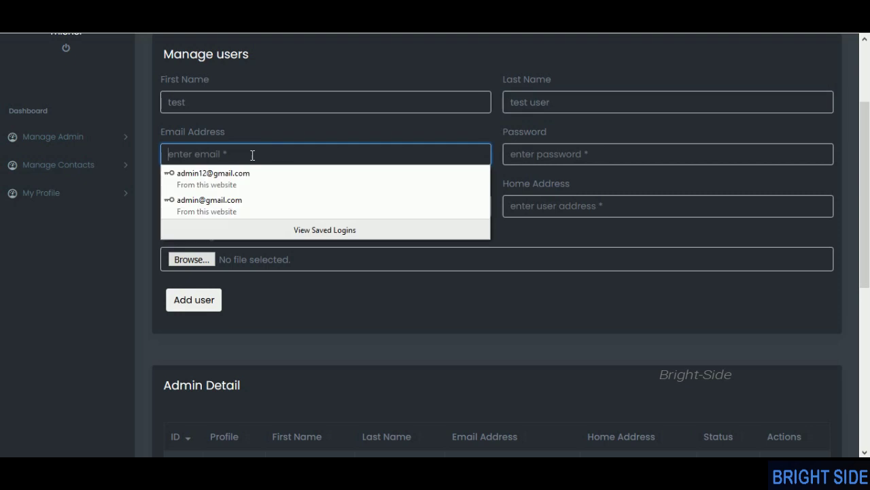
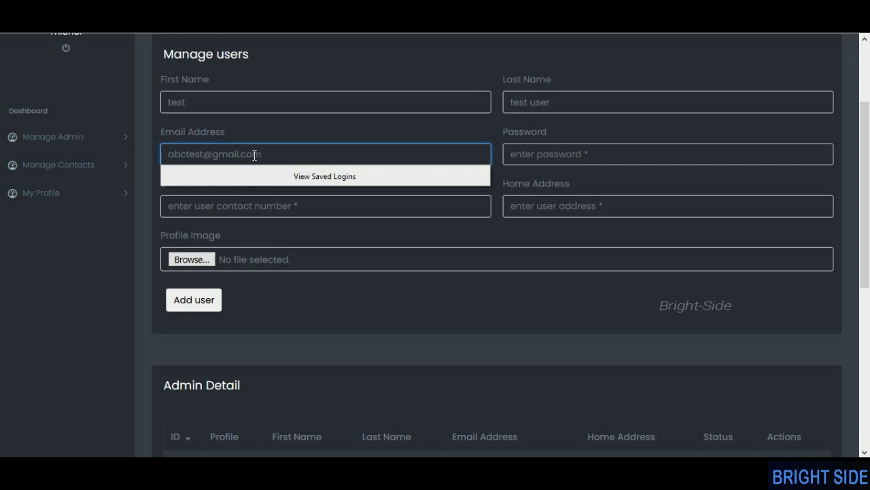
click(698, 158)
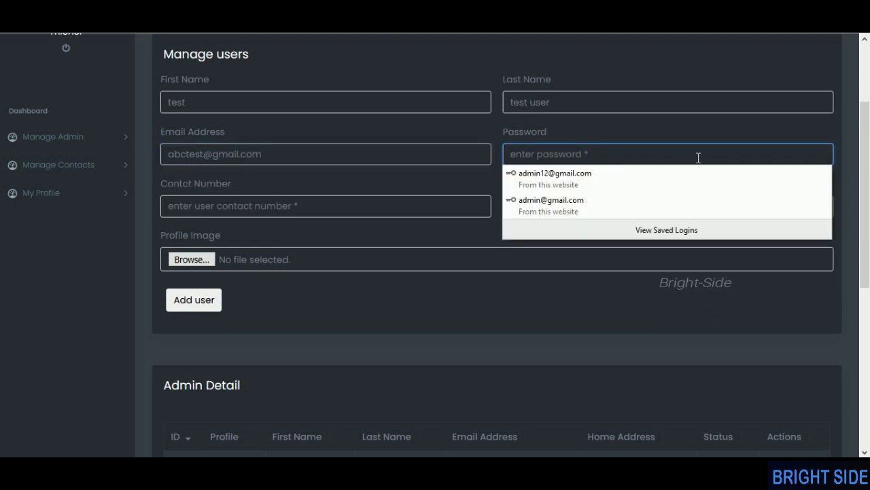
text(123)
click(249, 212)
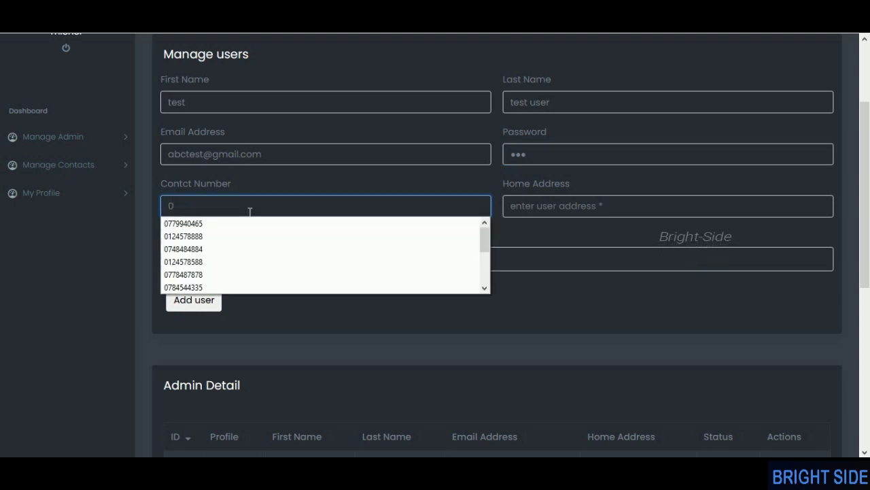
click(315, 274)
click(317, 216)
key(BackSpace)
key(BackSpace)
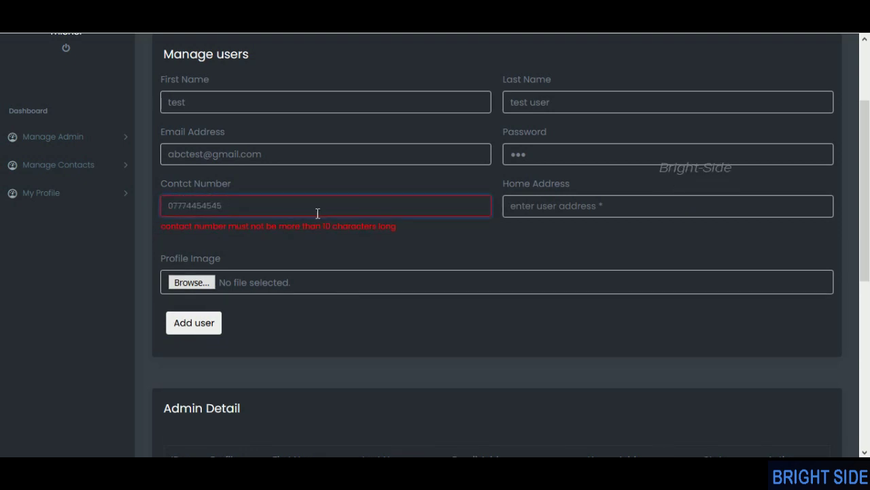
click(332, 274)
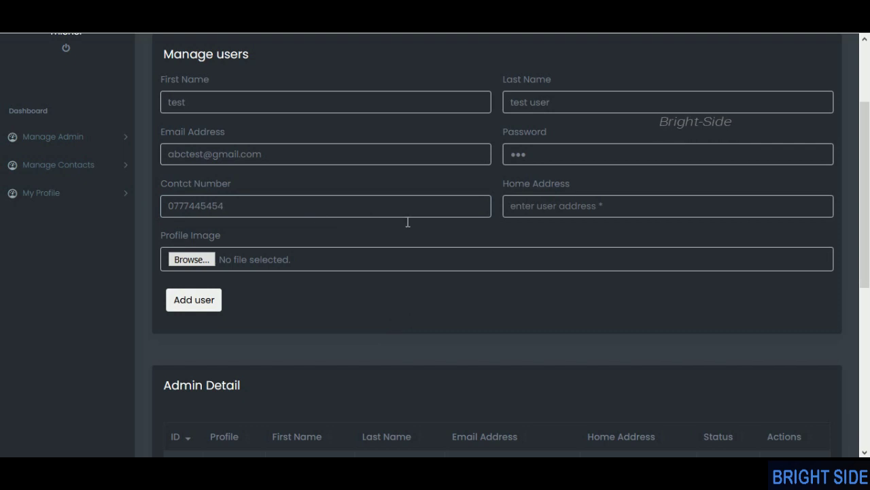
- Set home address 'srilanka', attach sdcsdc.JPG as profile image, and add the user
click(530, 214)
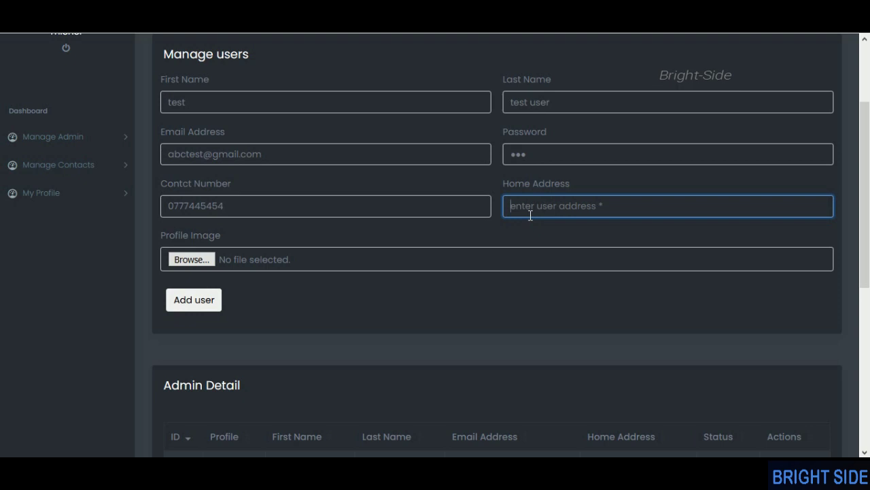
text(srilanka)
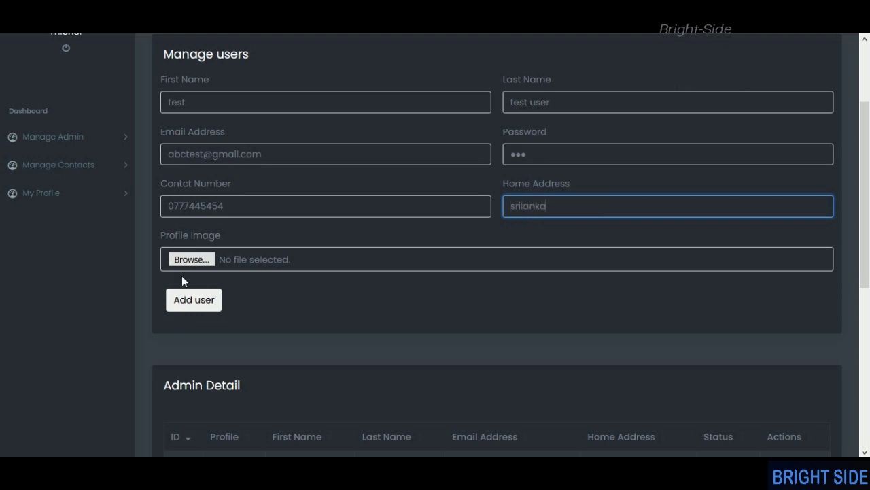
click(207, 262)
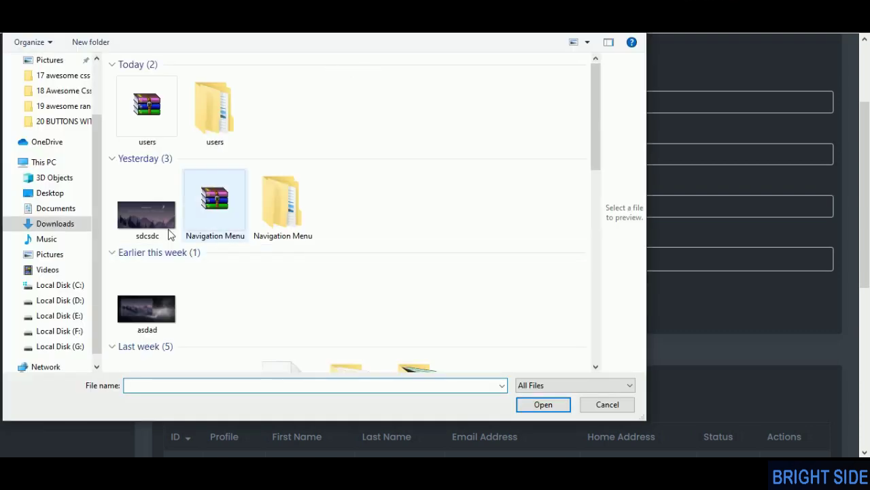
click(154, 229)
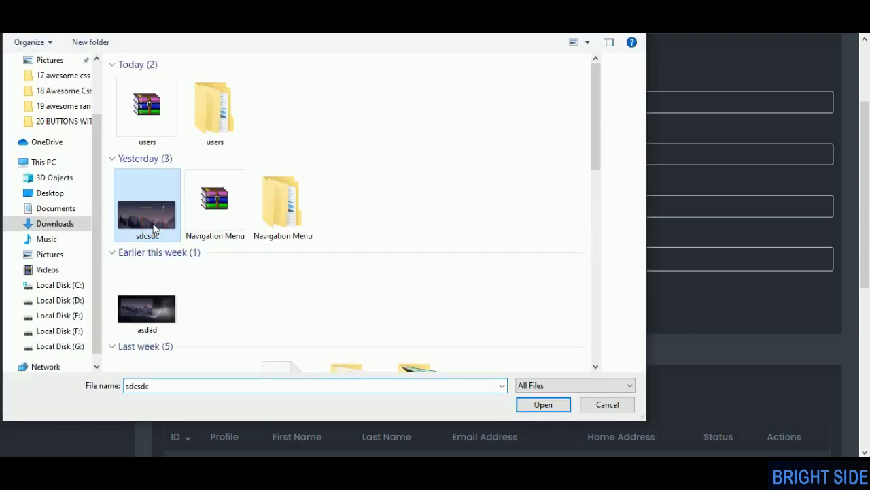
double_click(154, 229)
scroll(306, 289, down, 3)
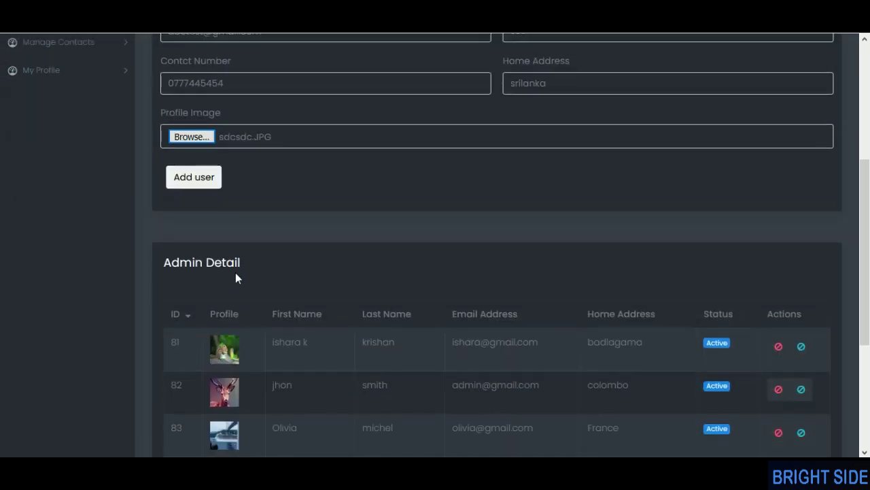
click(195, 178)
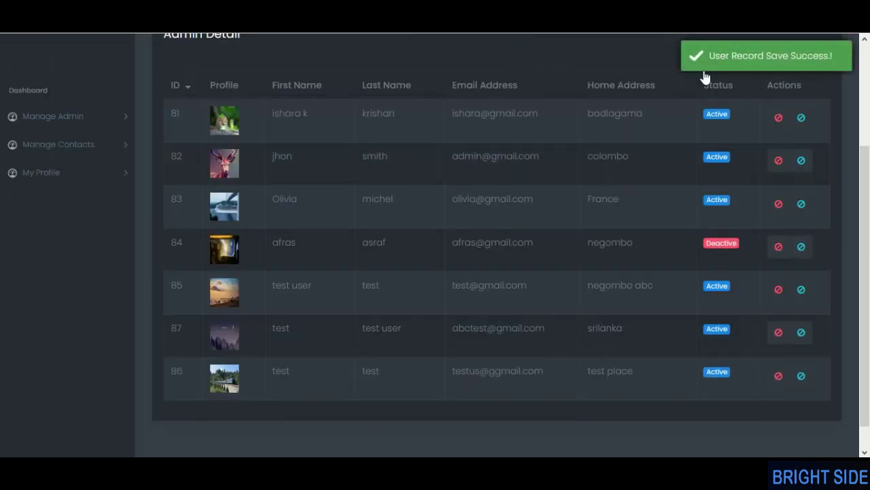
scroll(343, 333, up, 1)
scroll(286, 328, down, 1)
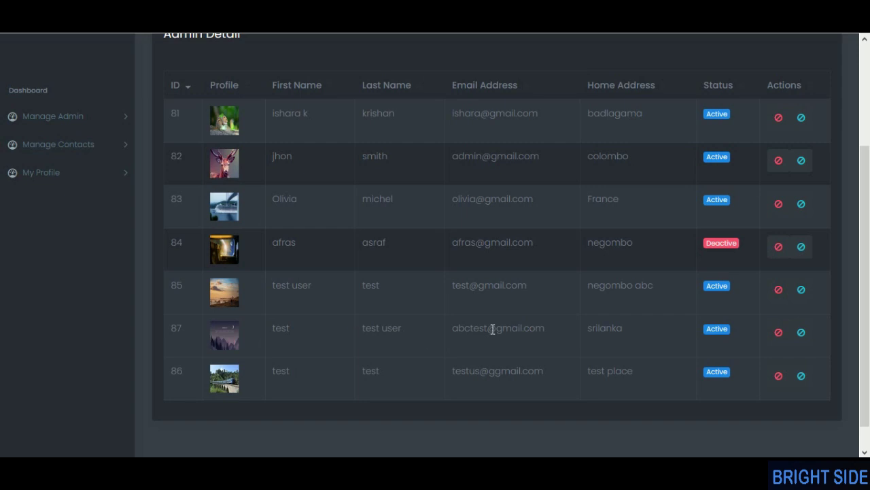
- Block admin 87, unblock it back to Active, then go to Manage Contacts
click(778, 333)
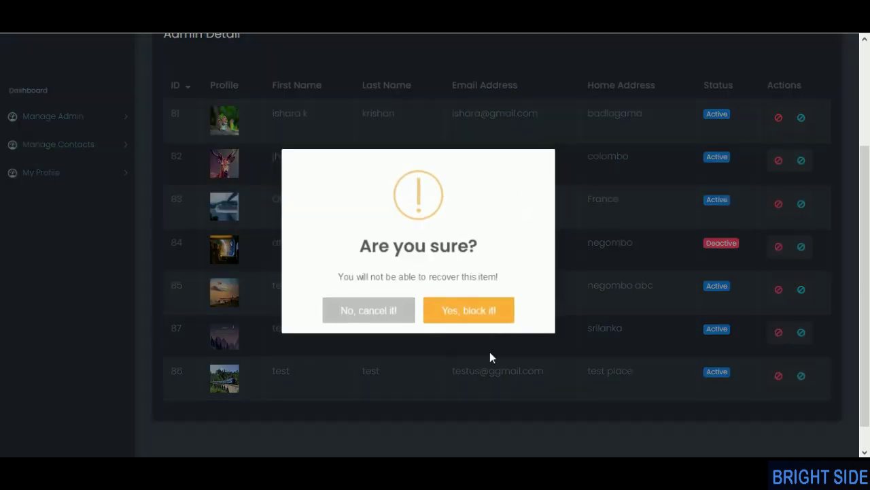
click(449, 315)
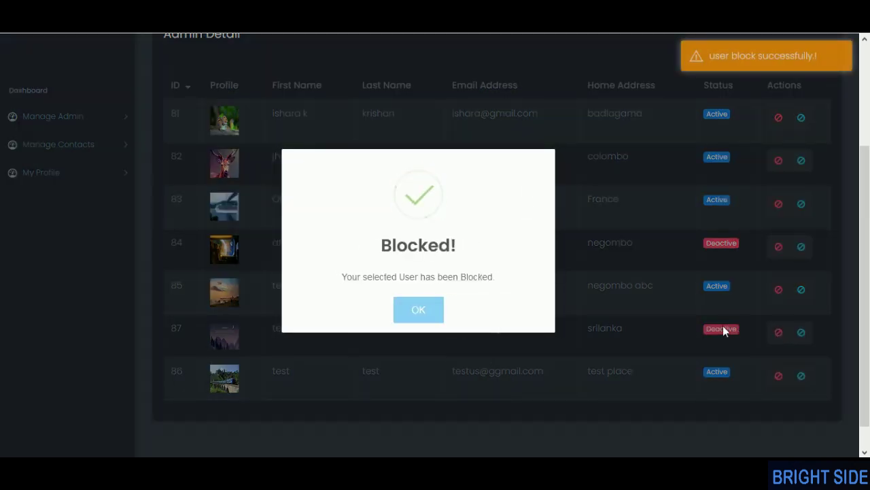
click(419, 318)
click(779, 333)
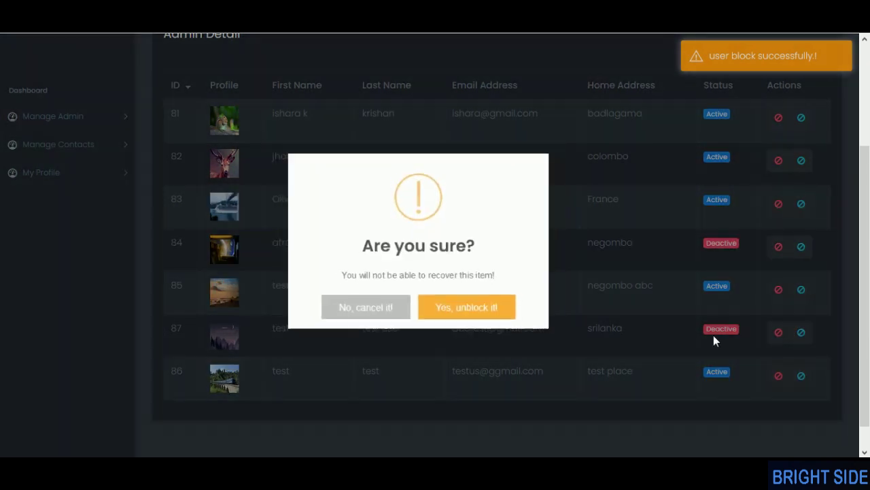
click(460, 314)
click(419, 310)
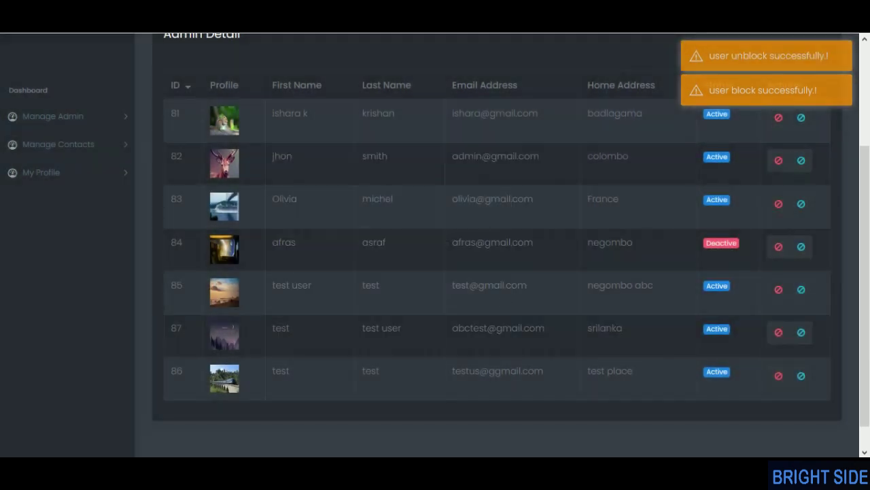
click(57, 145)
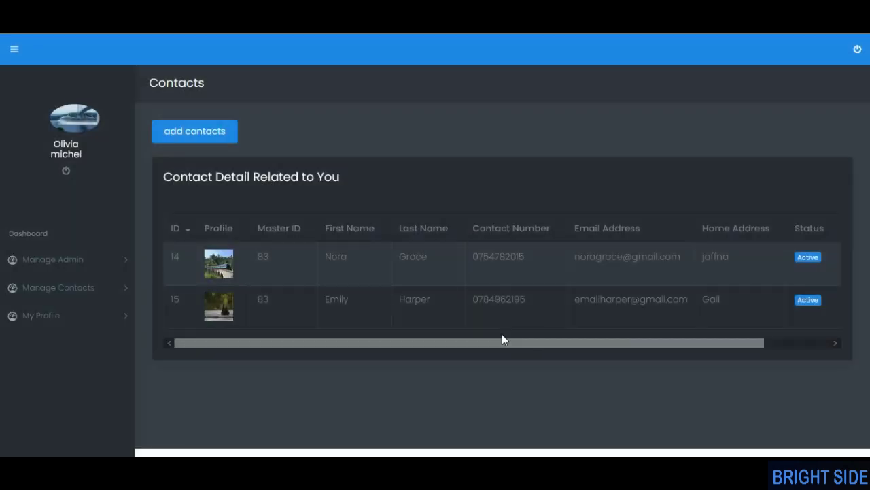
- Open the first contact for editing and replace its mobile number, trimmed to 10 digits
drag(515, 344, 740, 298)
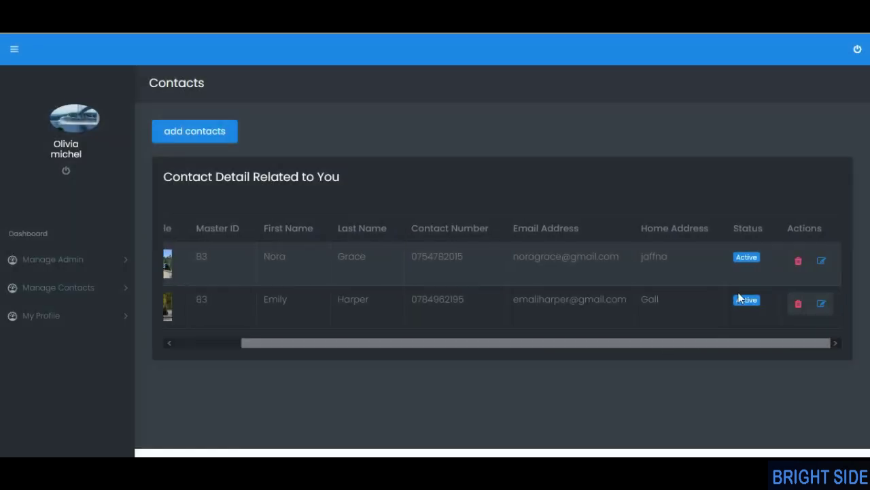
click(822, 261)
scroll(378, 280, down, 2)
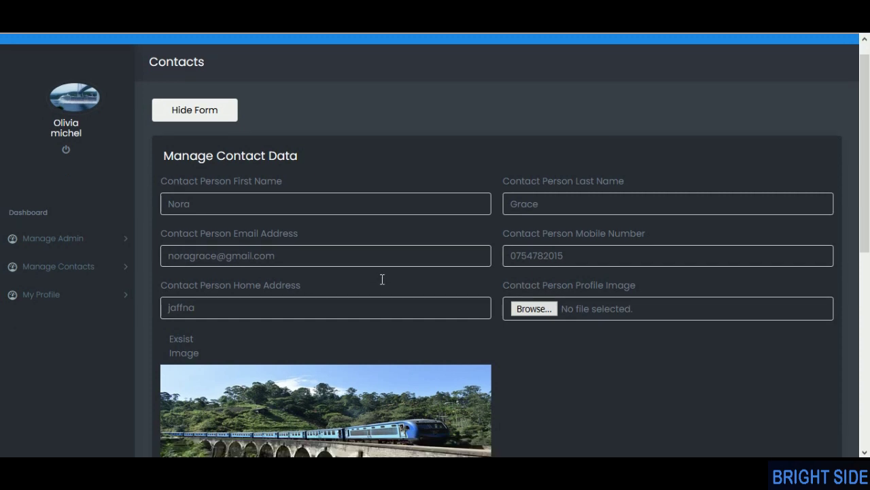
scroll(377, 279, up, 1)
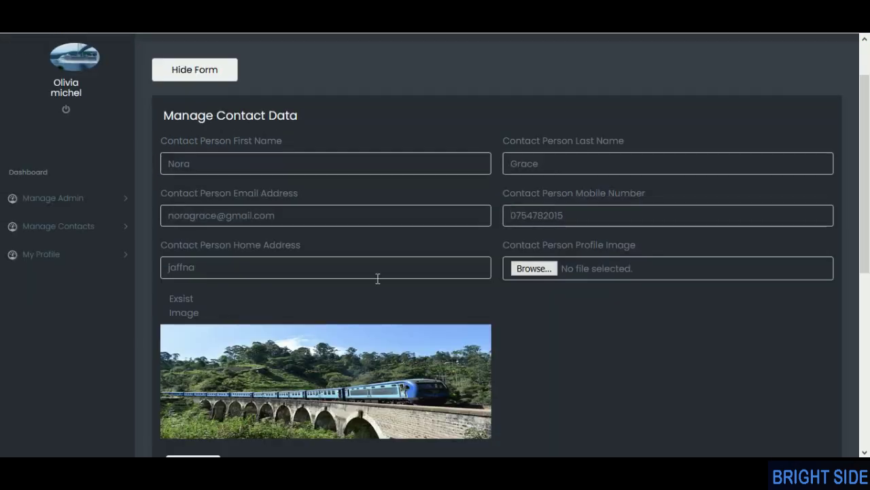
double_click(605, 220)
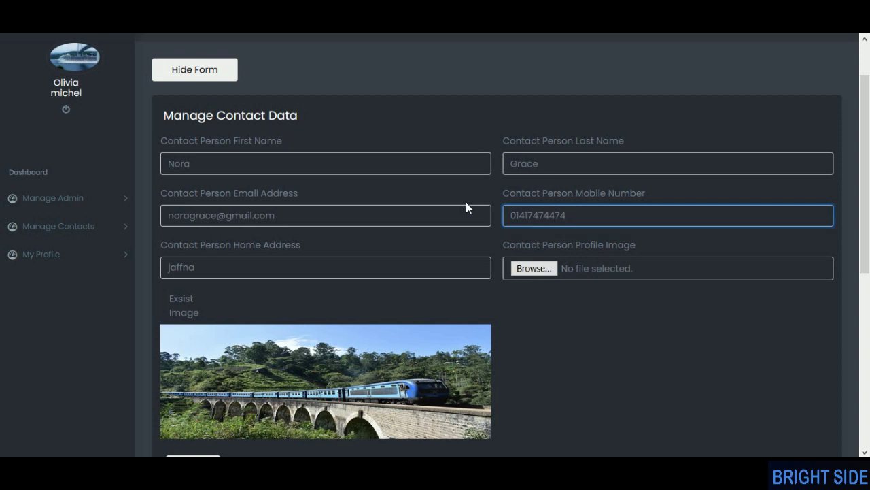
click(598, 287)
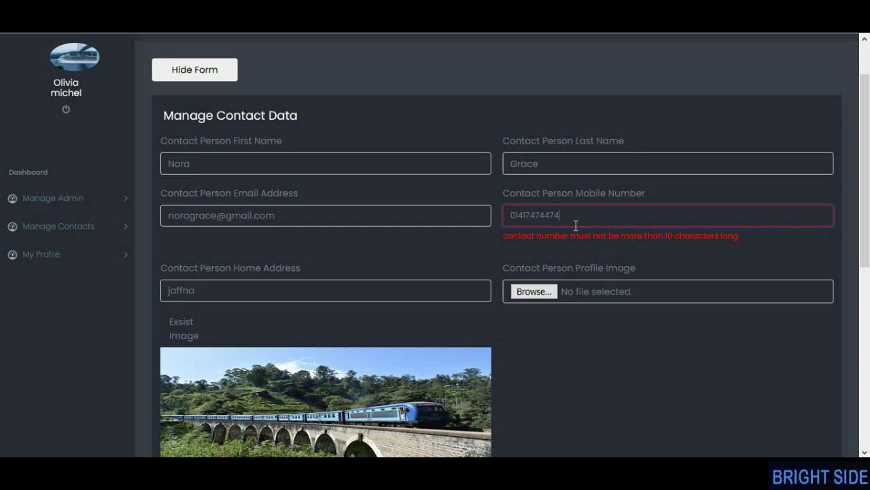
key(BackSpace)
- Restore the missing @ in the contact's e-mail address, then move to the home address
drag(276, 215, 165, 215)
click(219, 219)
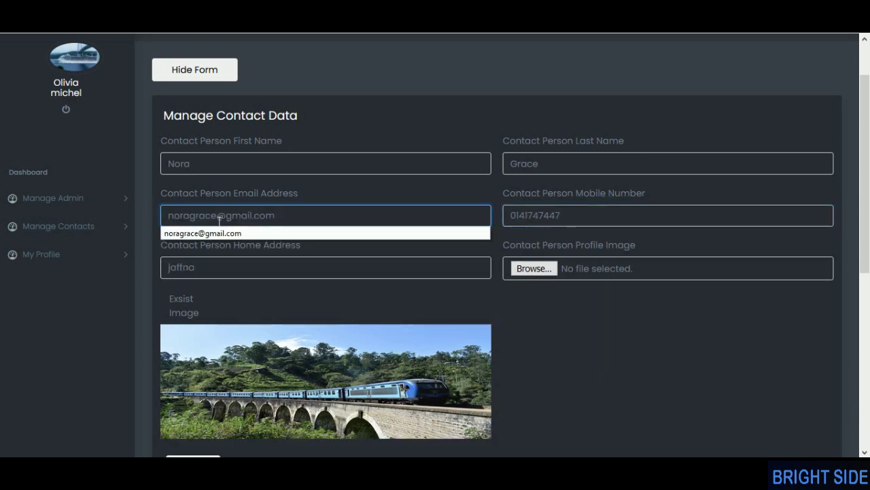
key(BackSpace)
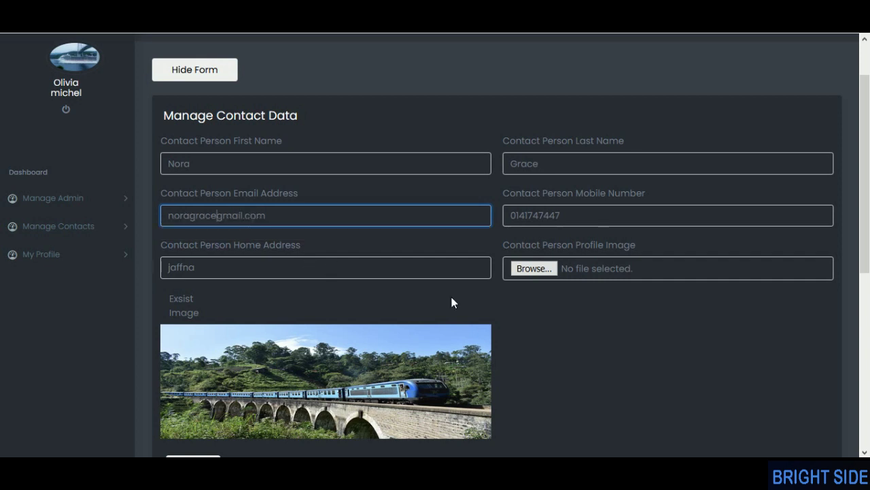
click(208, 219)
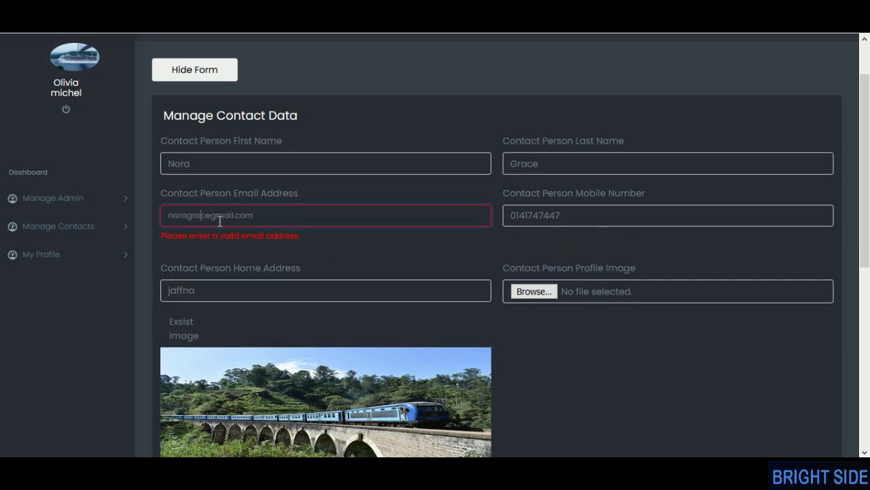
text(@)
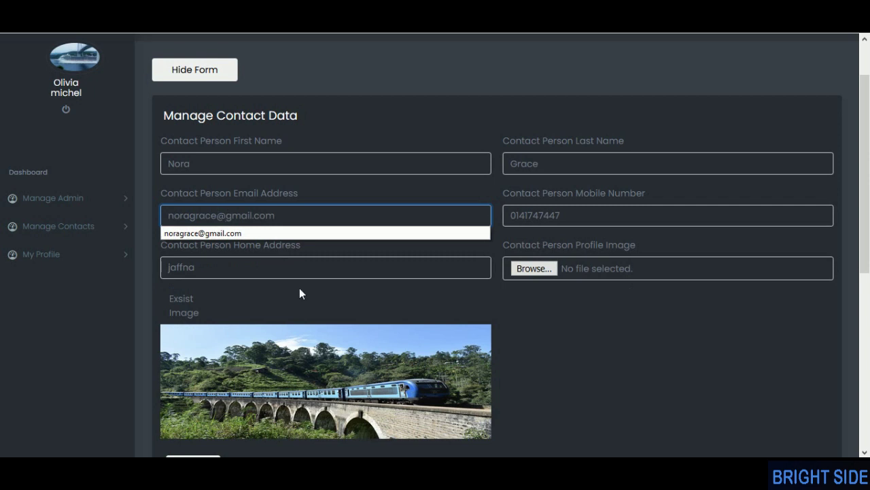
click(291, 280)
click(250, 267)
scroll(254, 243, down, 5)
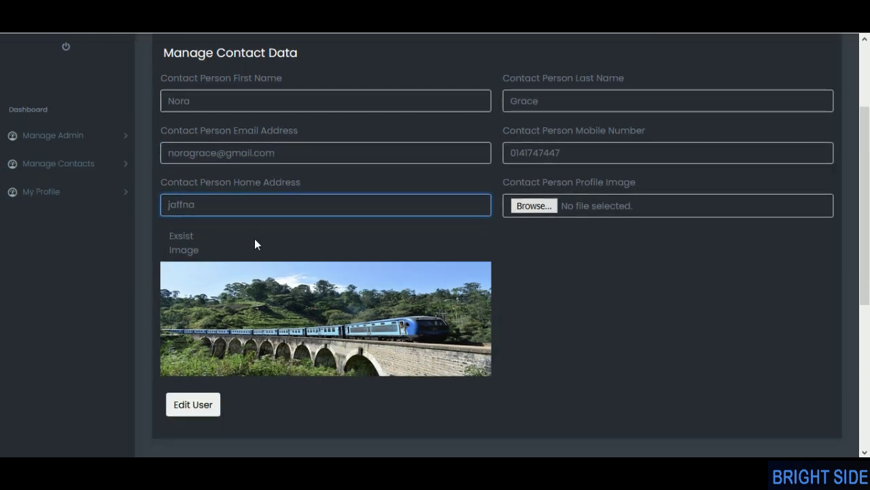
- Attach asdad.JPG as the contact's profile image and save the edits
click(208, 283)
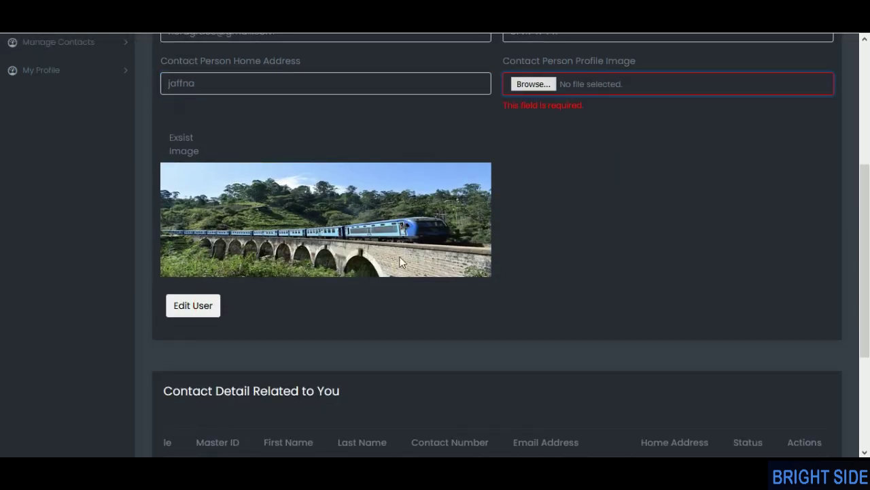
scroll(517, 207, up, 2)
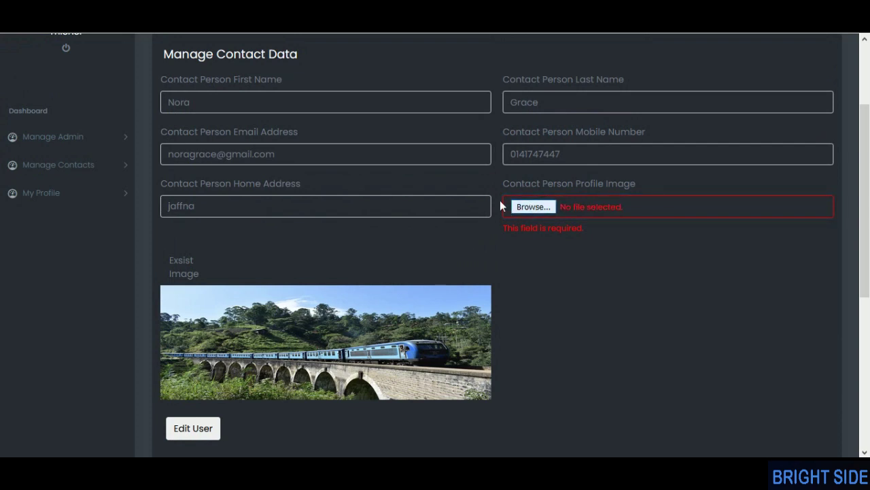
click(533, 207)
double_click(146, 307)
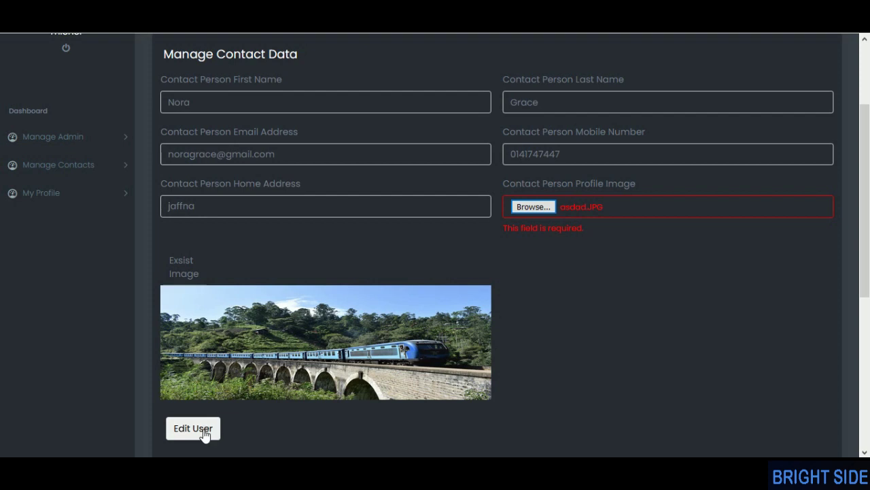
click(204, 430)
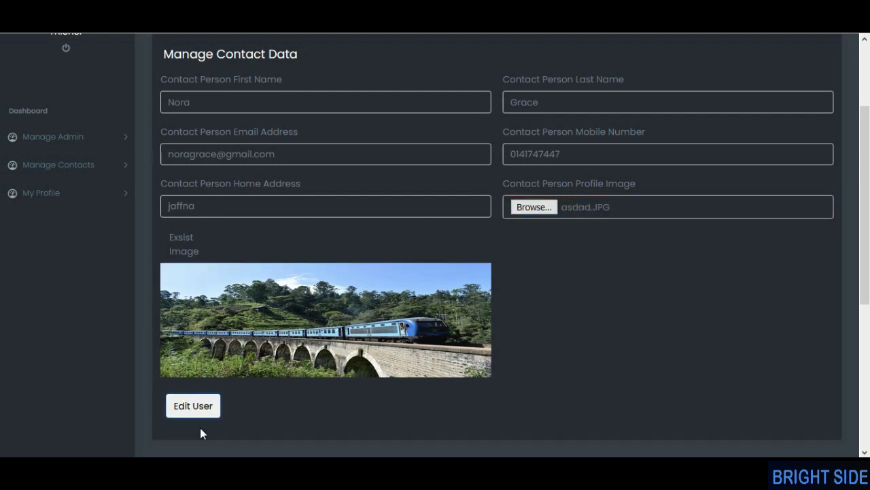
click(205, 412)
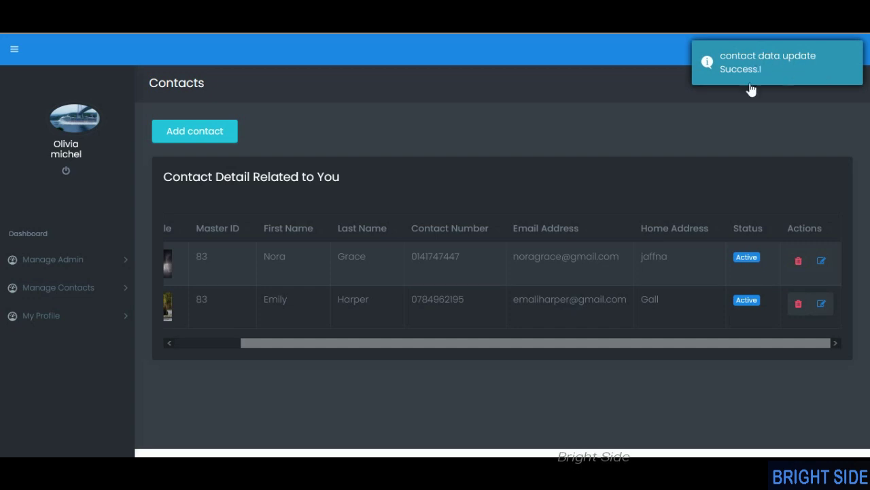
- Start deleting the first contact, then cancel so the record is kept
click(796, 265)
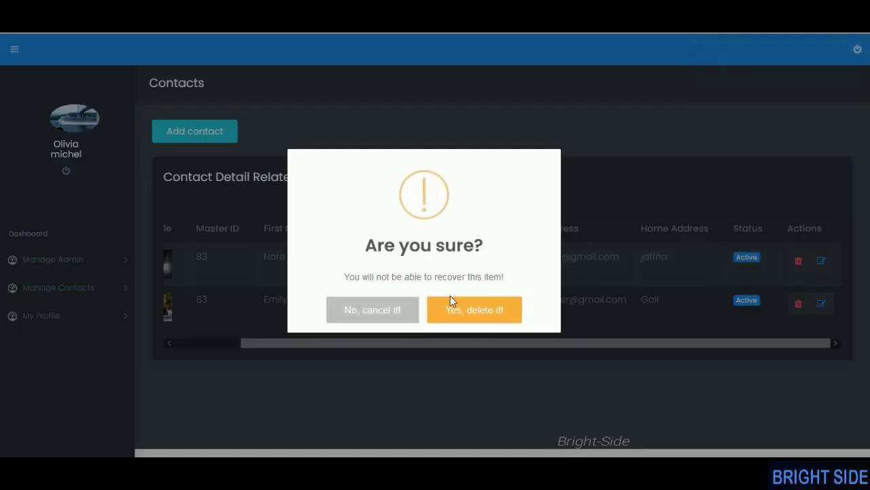
click(374, 312)
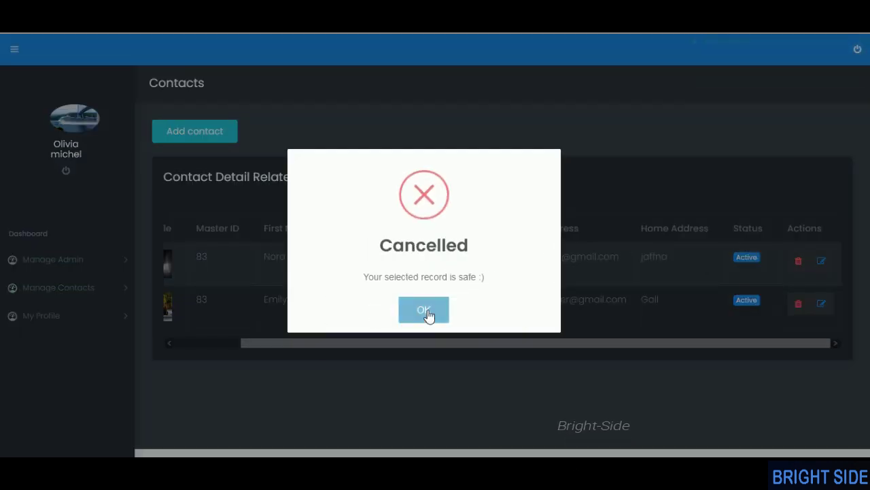
click(412, 315)
drag(412, 343, 304, 342)
- Begin a new contact with its first name, last name 'two' and e-mail address
click(236, 139)
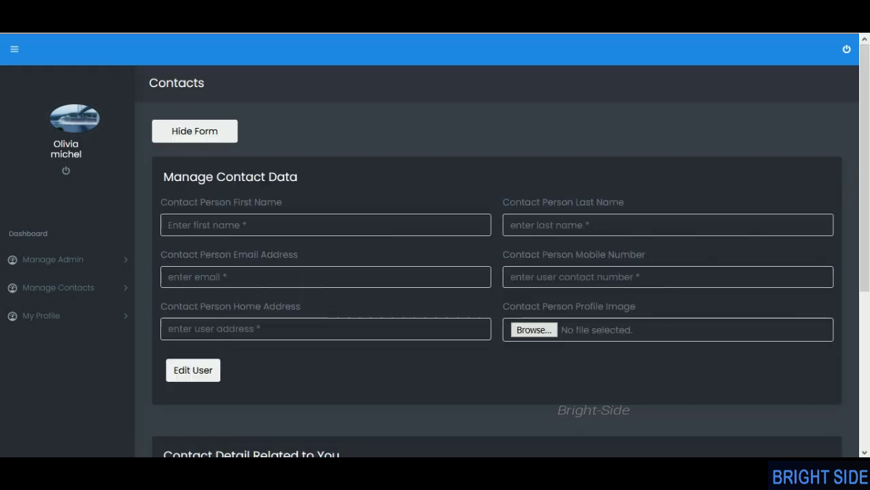
click(244, 229)
text(test)
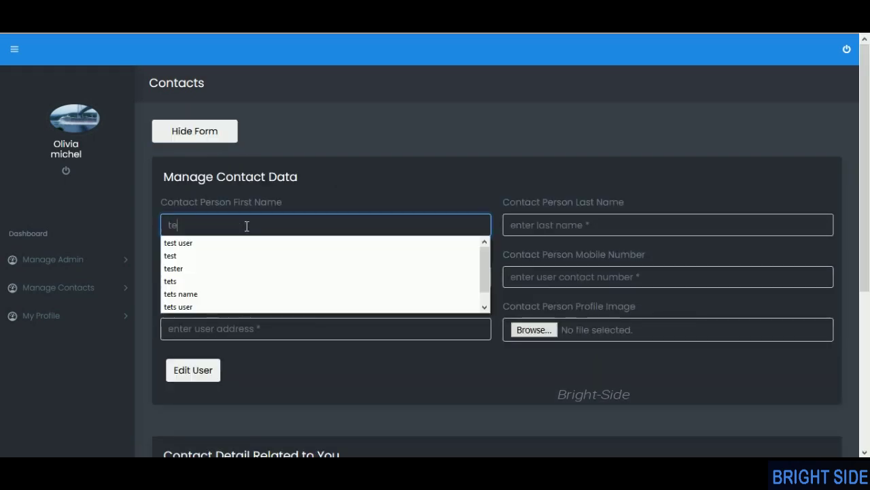
text(r)
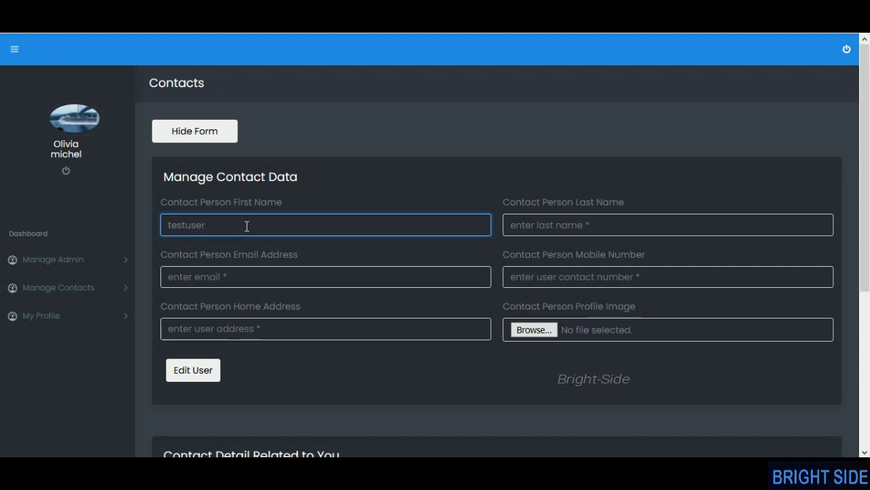
click(573, 238)
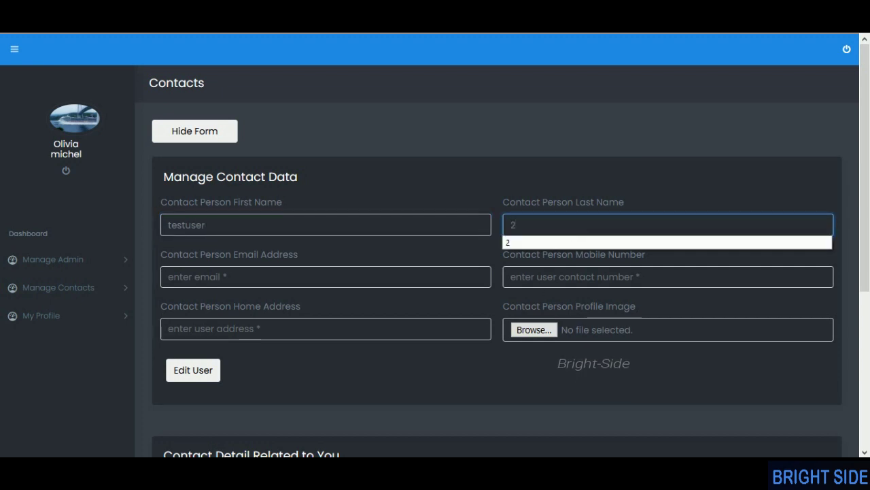
text(two)
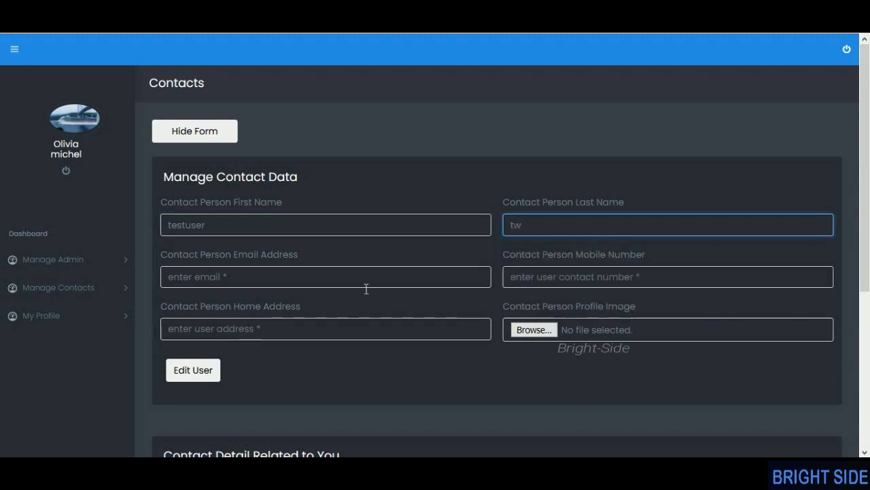
click(320, 283)
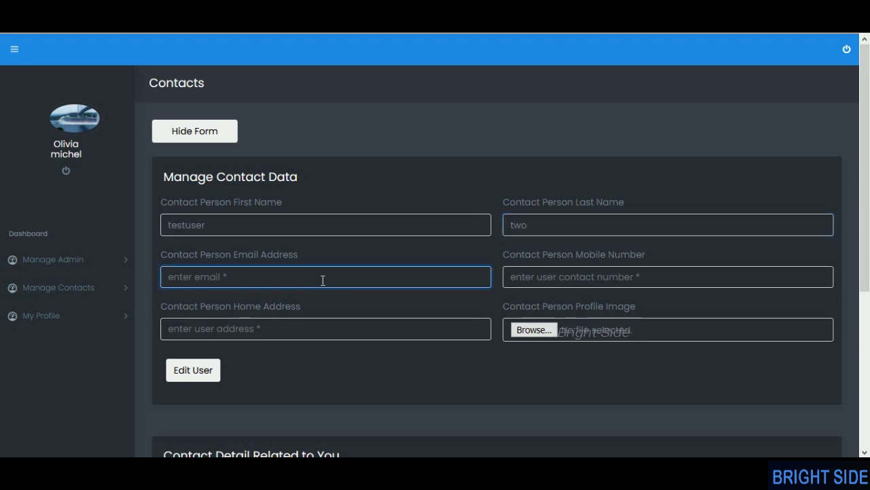
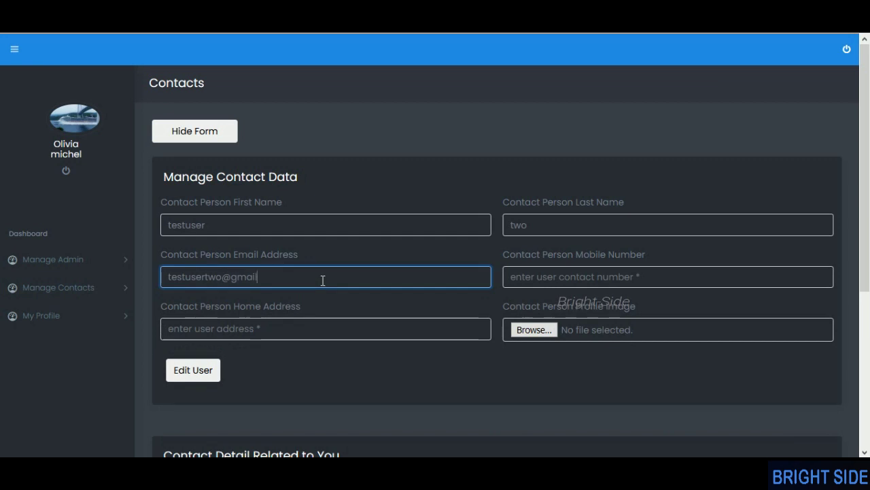
- Add the mobile number and address 'colombo', and attach Captureaade.JPG as profile image
click(595, 277)
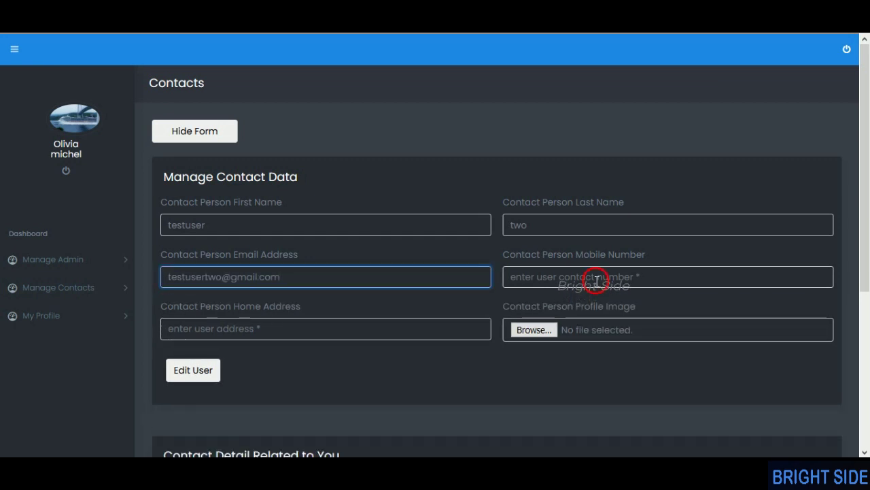
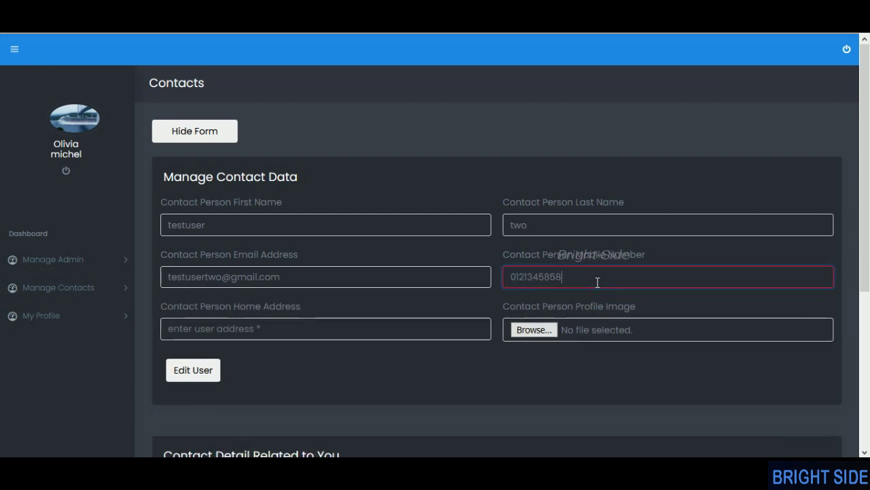
click(351, 334)
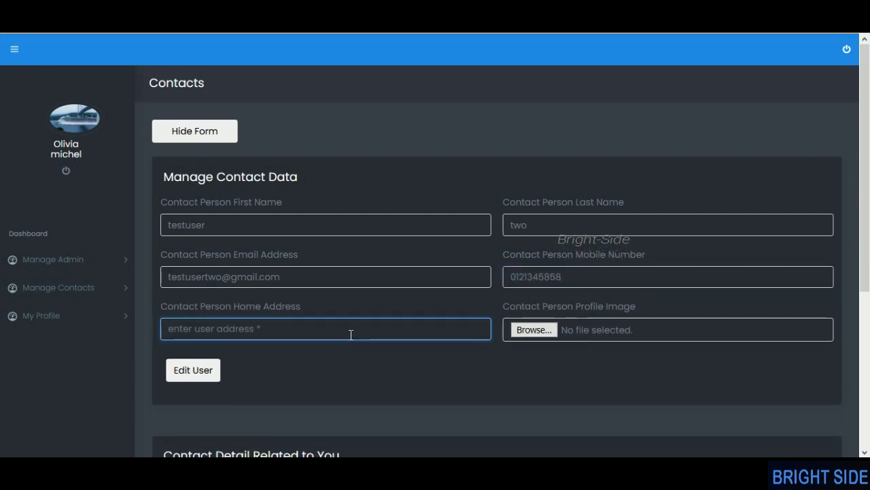
text(c)
key(BackSpace)
text(colombo)
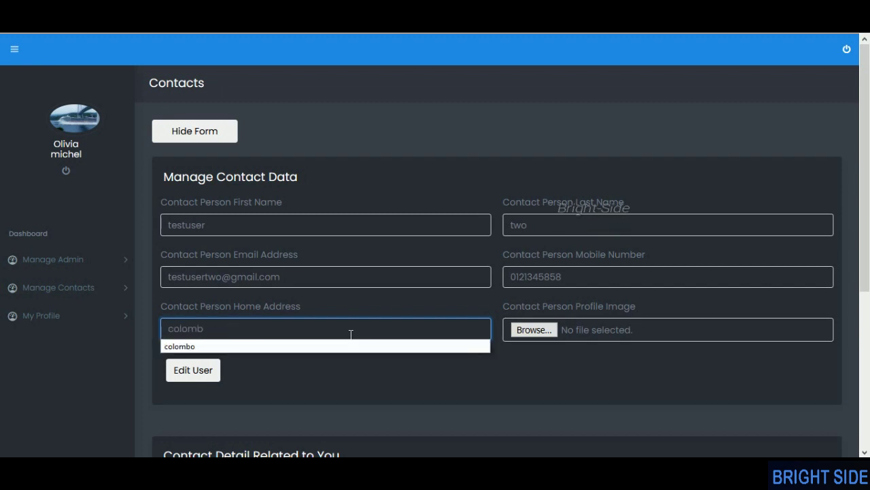
click(534, 329)
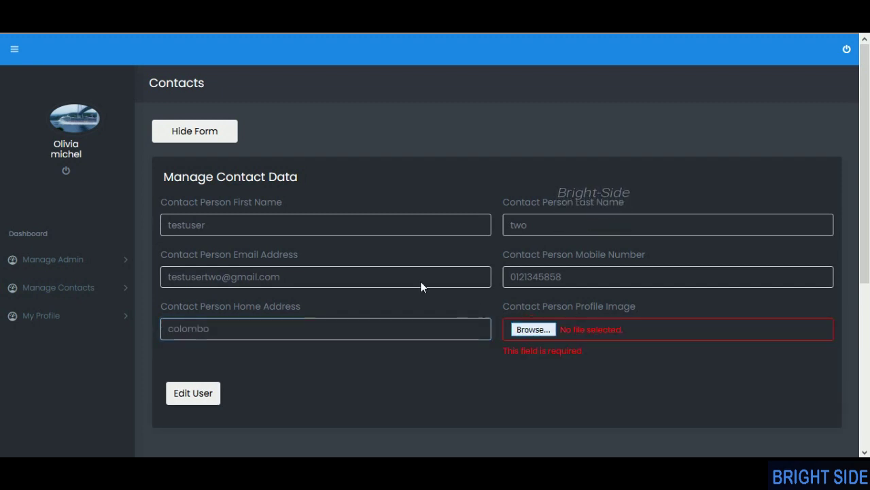
scroll(257, 204, down, 3)
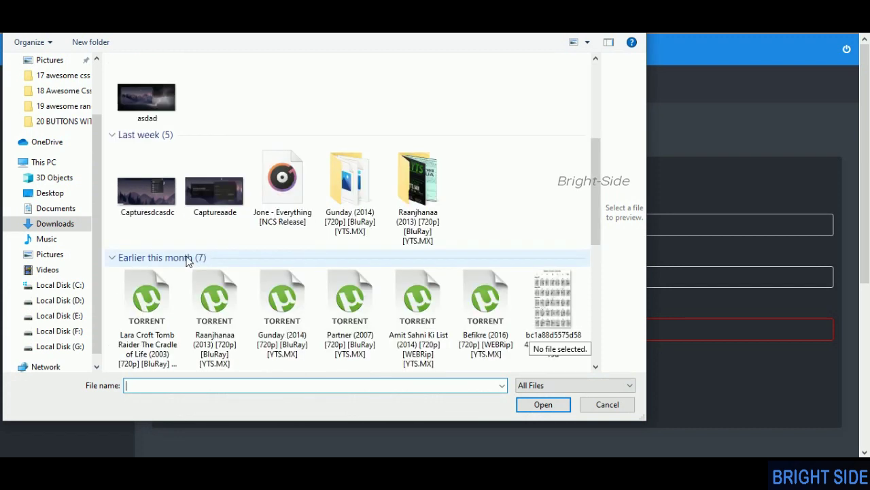
click(219, 202)
double_click(220, 202)
scroll(437, 294, down, 1)
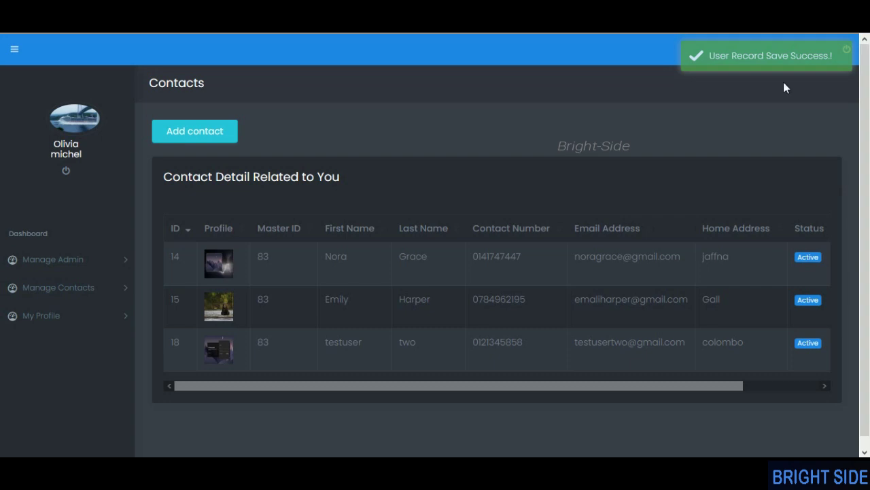
- Delete the first contact and testuser two (record 18), leaving only contact 15
drag(615, 386, 752, 386)
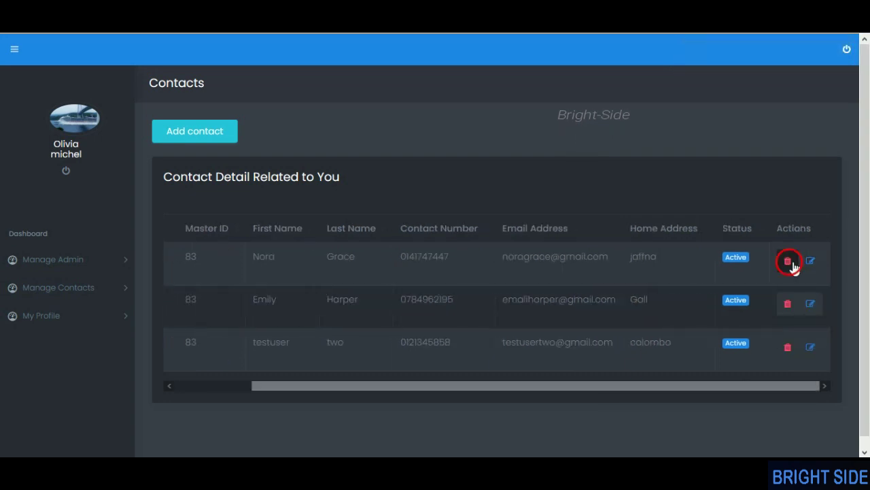
click(788, 261)
click(495, 309)
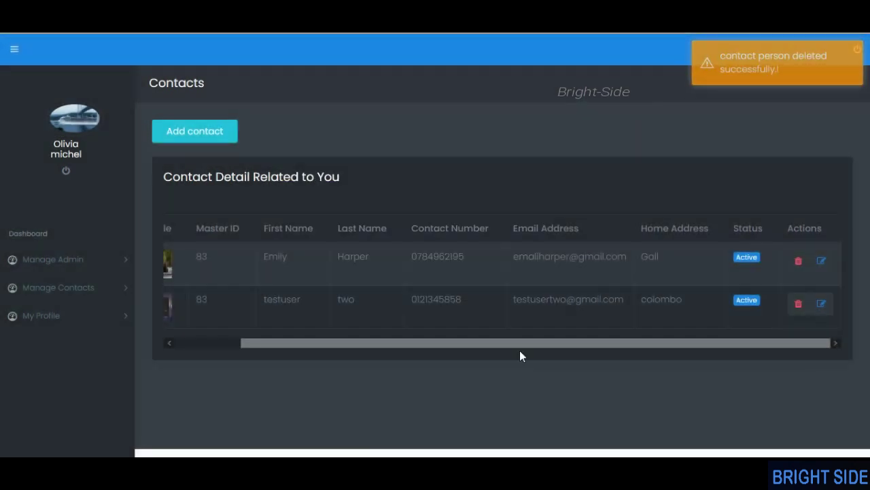
drag(519, 350, 355, 341)
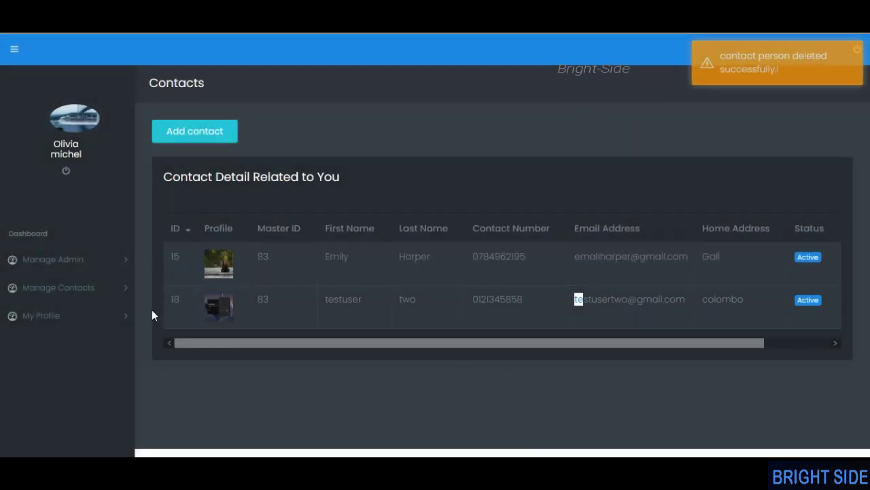
click(607, 309)
drag(566, 303, 661, 304)
drag(671, 343, 817, 351)
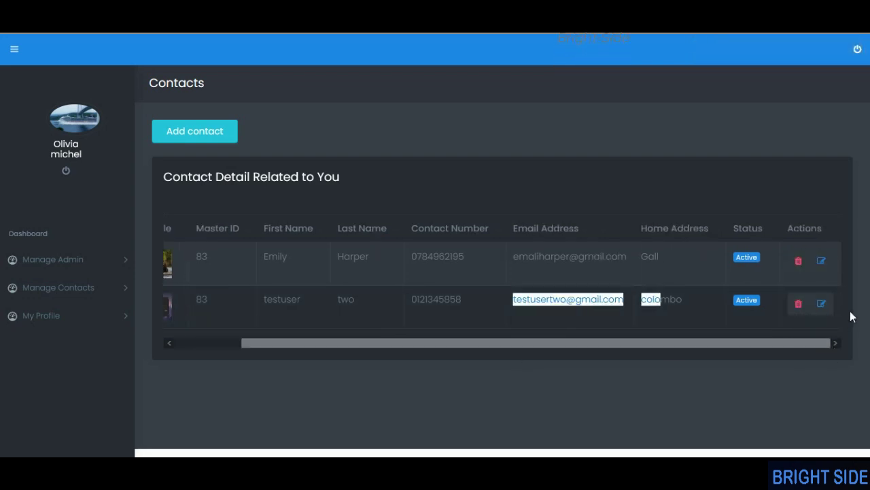
click(798, 304)
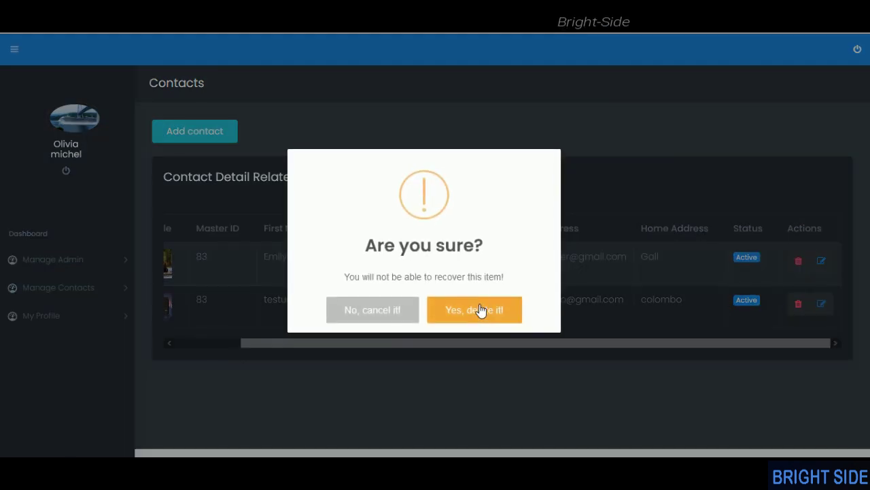
click(480, 310)
drag(591, 304, 417, 304)
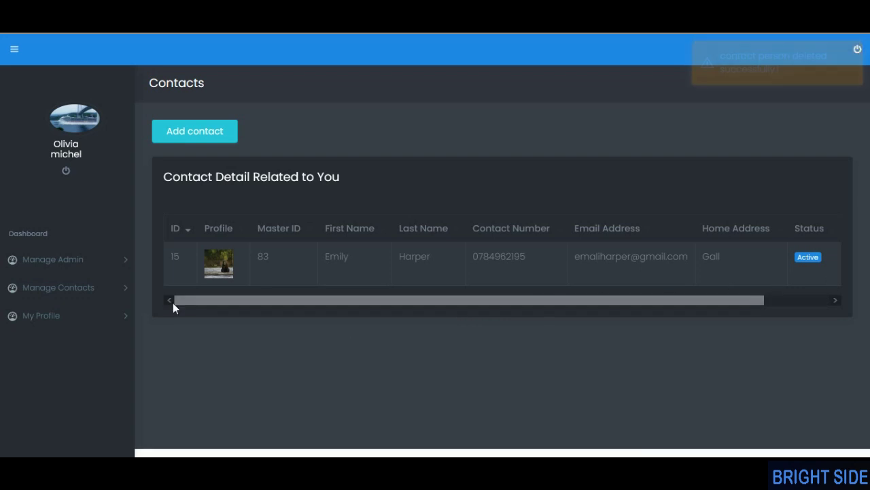
- Replace the Contact Number on the admin's My Profile page with the new phone number
click(61, 294)
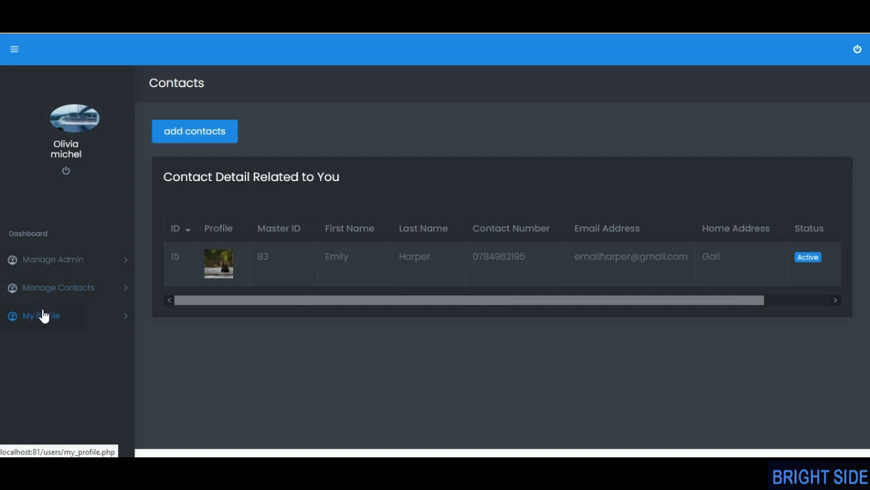
click(42, 315)
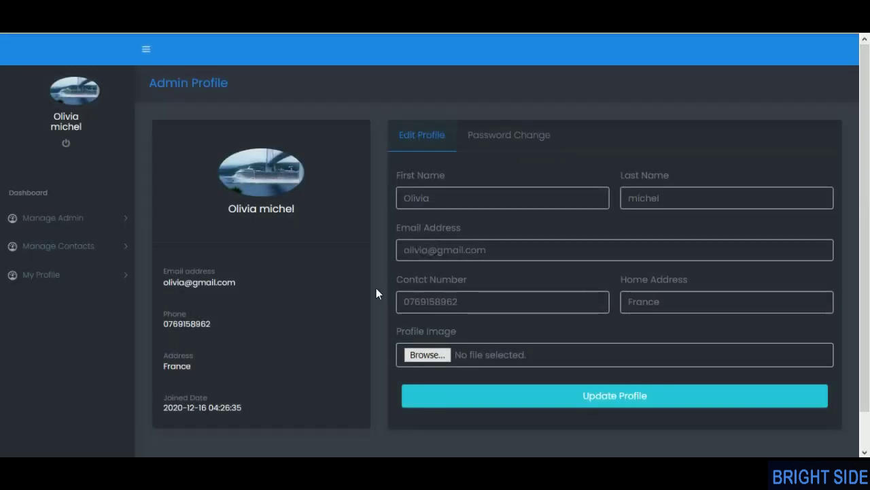
scroll(321, 248, down, 1)
scroll(466, 318, up, 1)
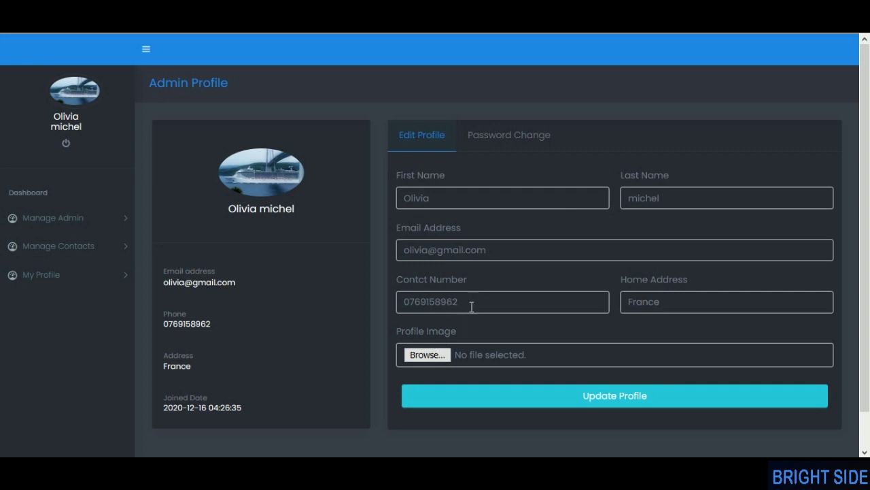
drag(471, 307, 402, 305)
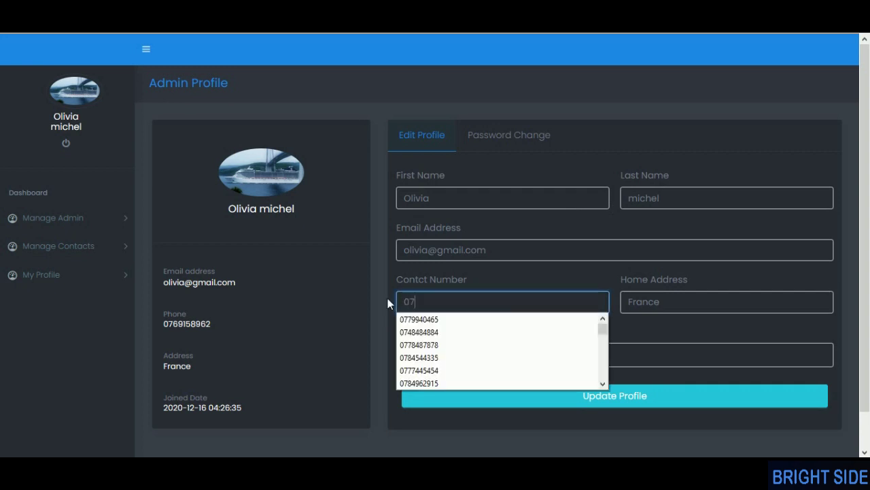
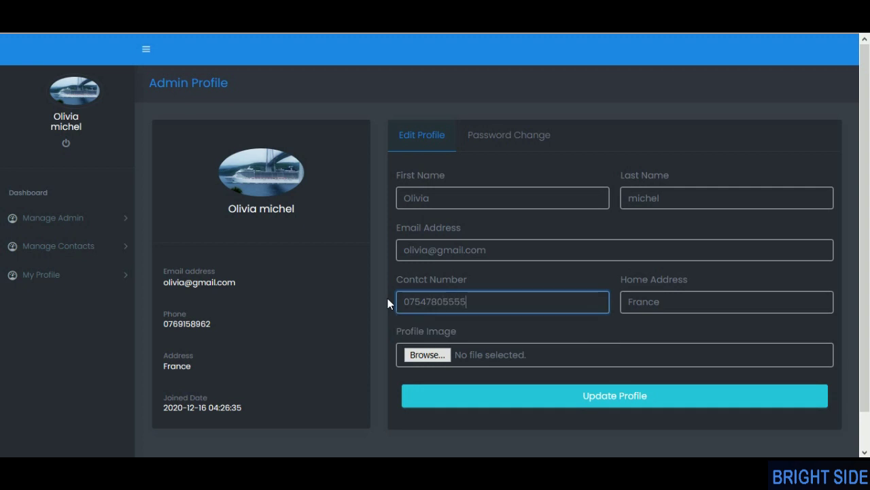
click(598, 336)
- Choose color-pop-5650322_1920.jpg from the G: drive img folder as the profile image and save the profile
click(428, 355)
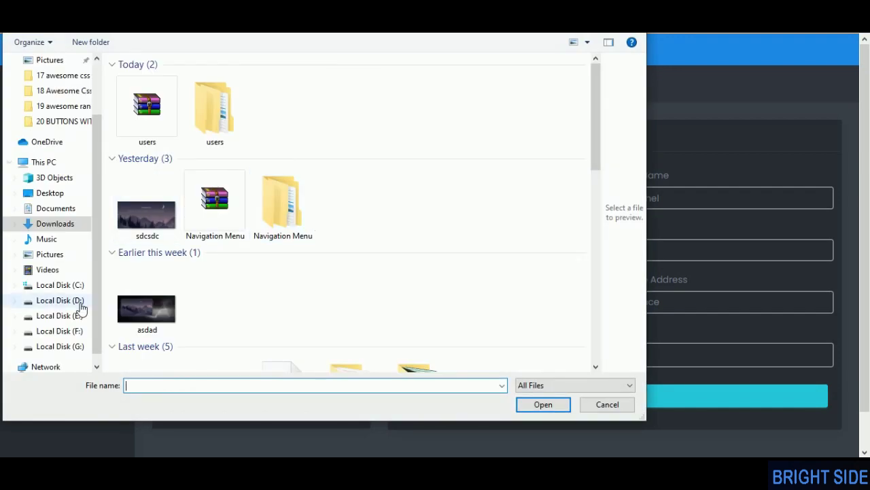
click(78, 346)
double_click(141, 227)
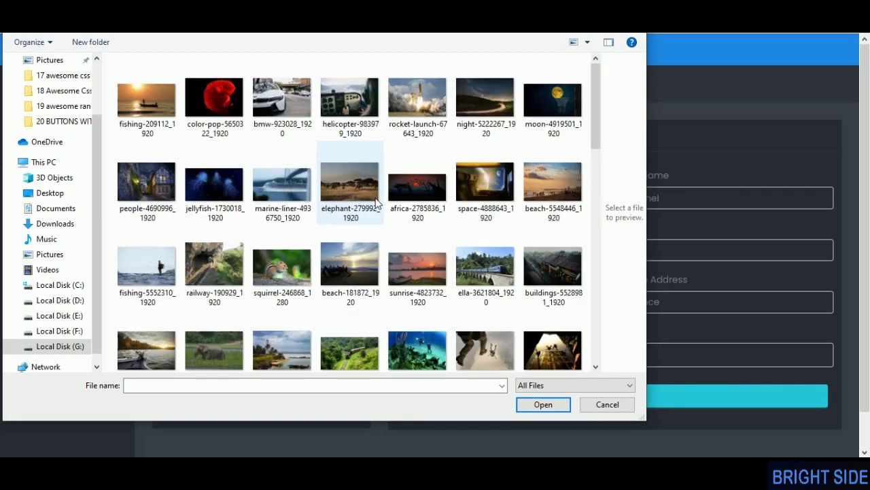
double_click(225, 119)
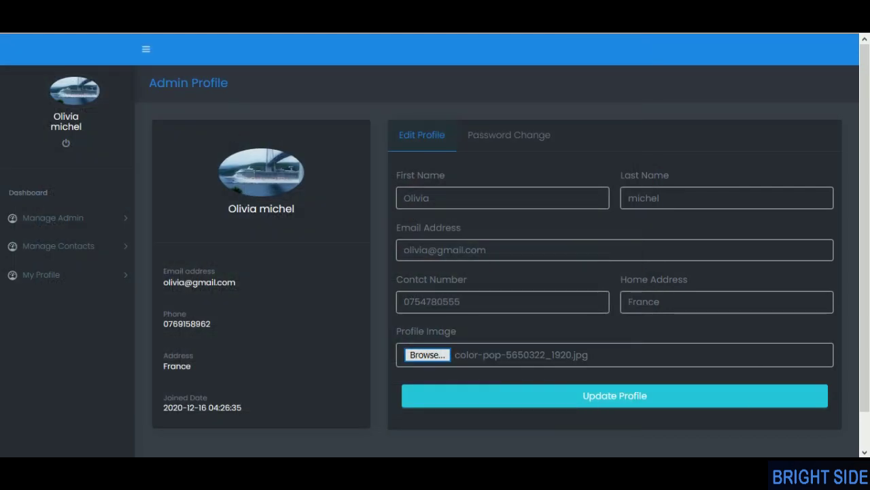
click(603, 402)
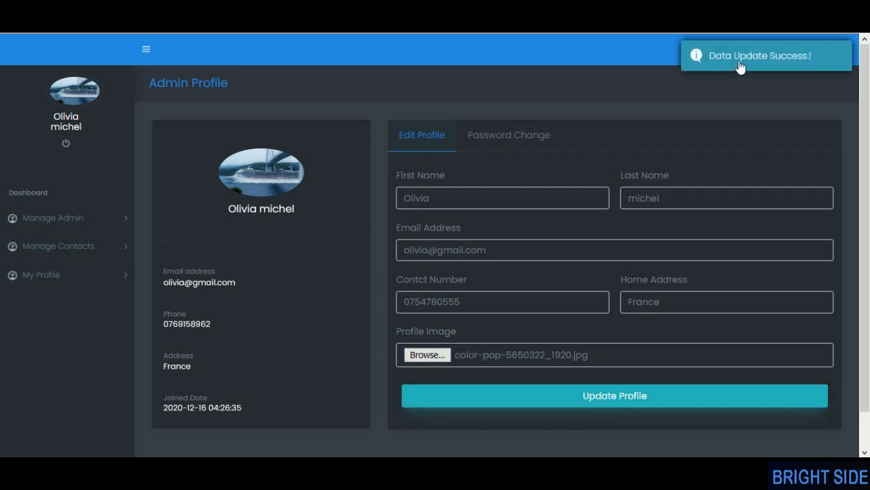
- Sign out and copy the admin's login e-mail from the readme notes for the Sign In page
click(68, 143)
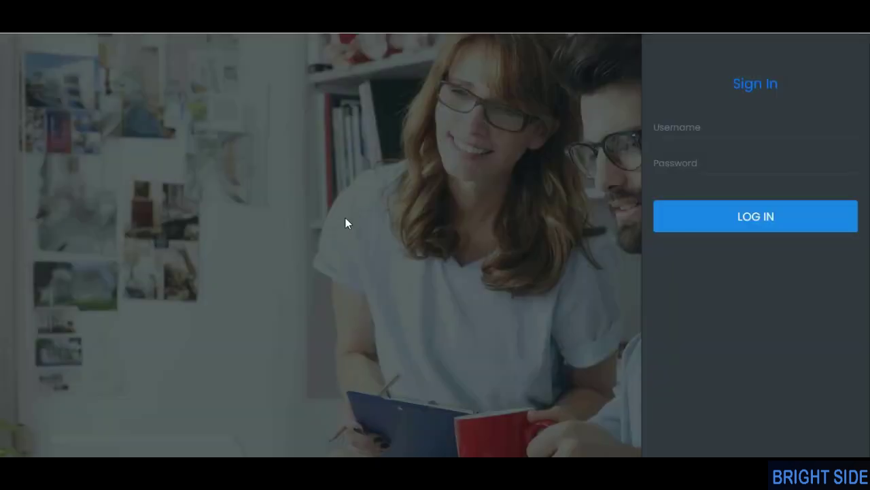
click(684, 135)
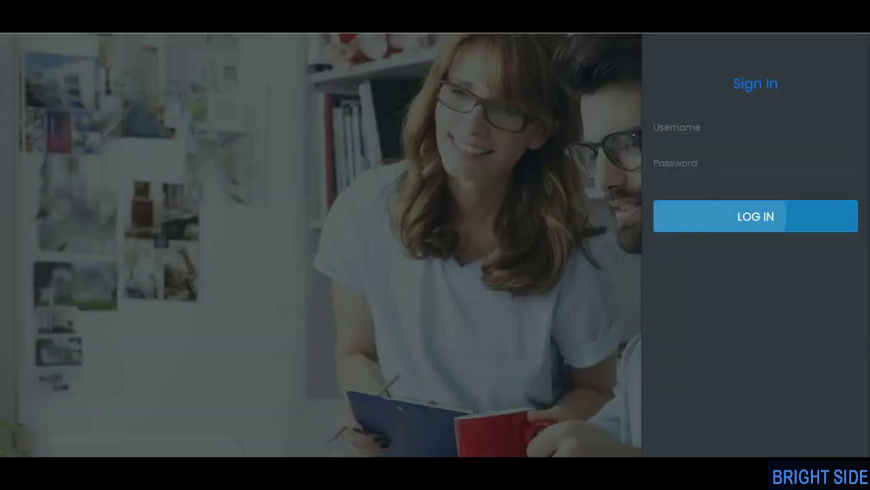
click(584, 229)
click(729, 127)
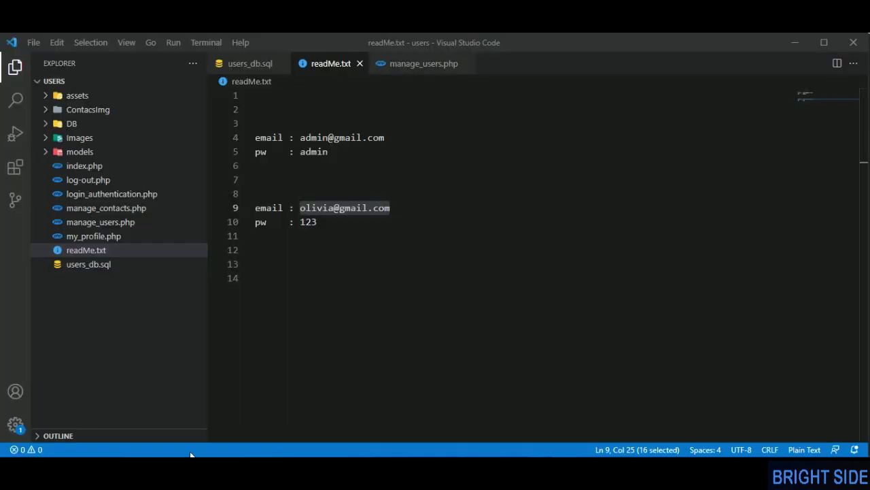
click(345, 197)
drag(302, 208, 406, 214)
key(ctrl+c)
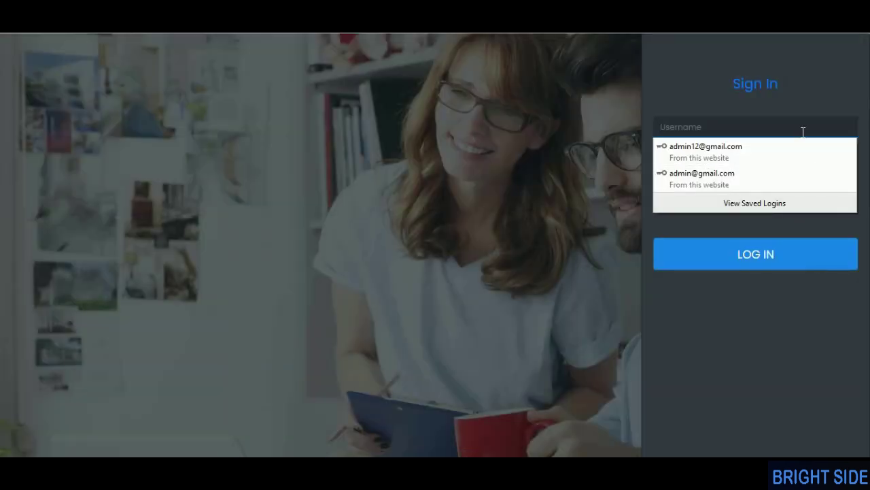
click(769, 130)
- Log in with the copied admin e-mail and the account password, declining the browser's offer to save it
key(ctrl+v)
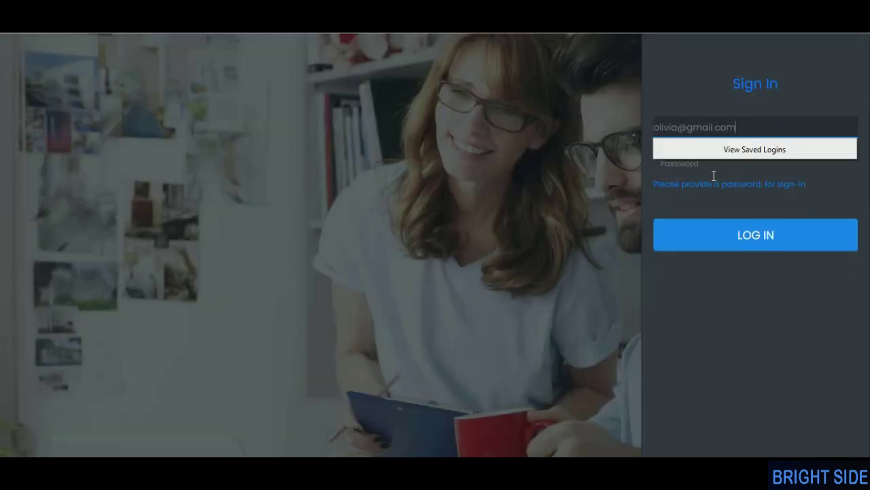
click(704, 172)
text(123)
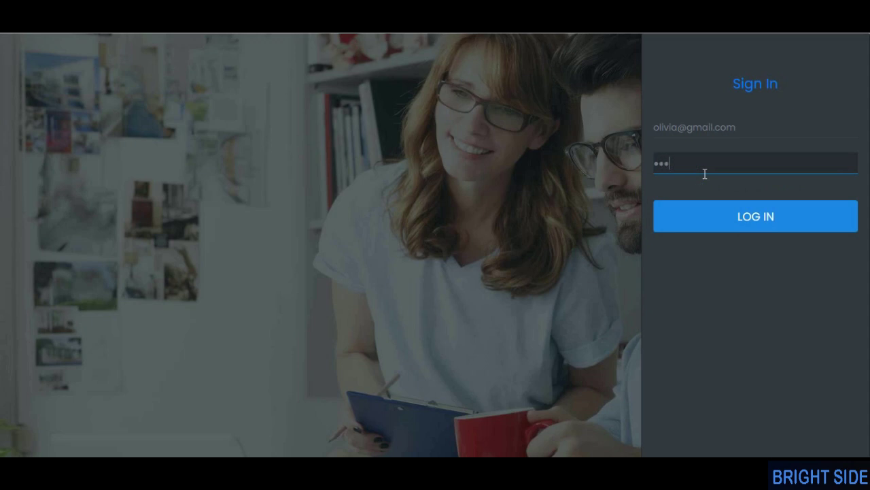
click(735, 213)
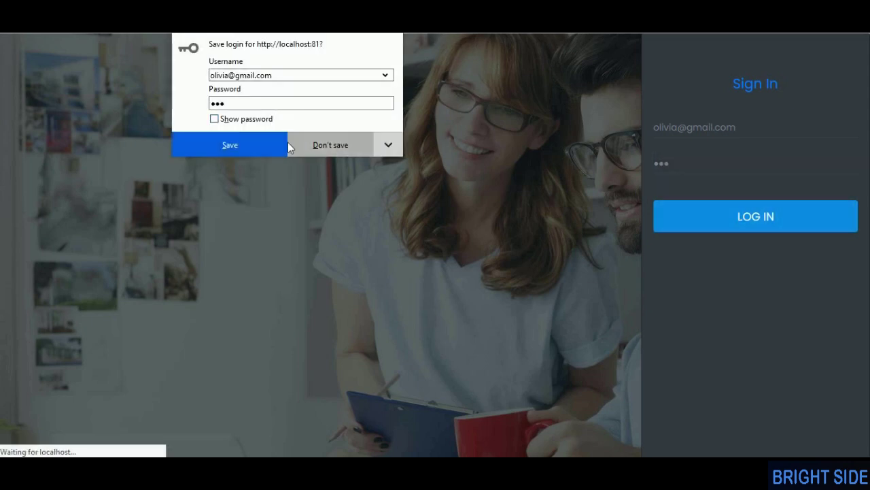
click(344, 144)
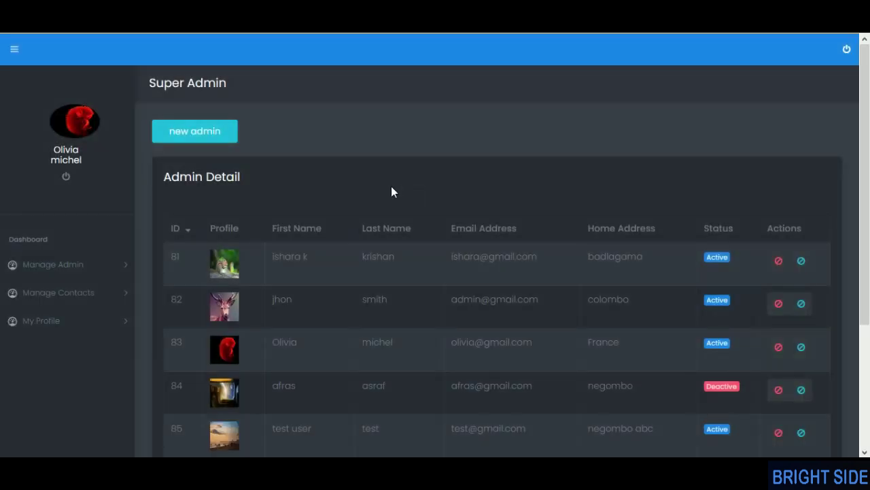
- On the admin's Profile page, try Update Profile without a new image and highlight the updated phone number
click(58, 325)
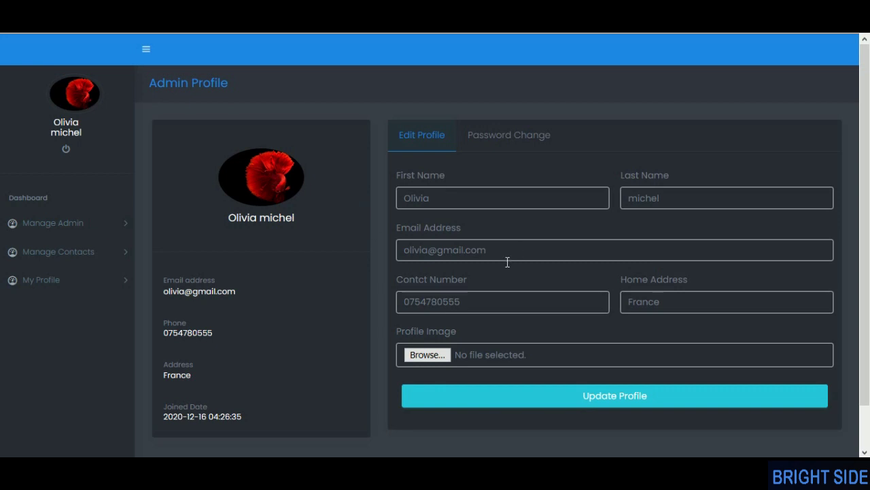
click(563, 403)
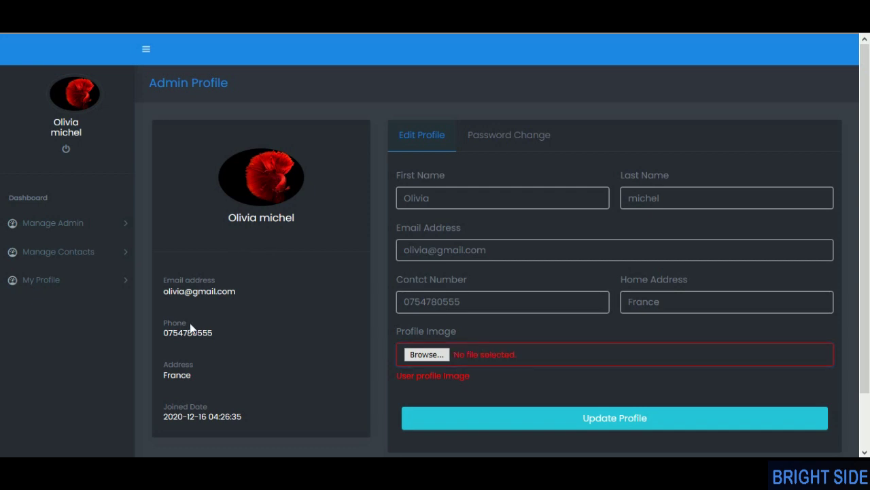
drag(157, 288, 239, 338)
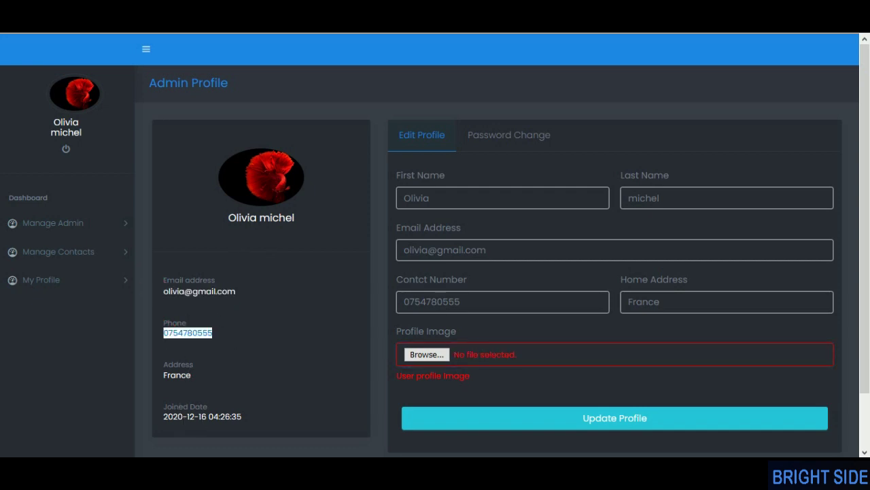